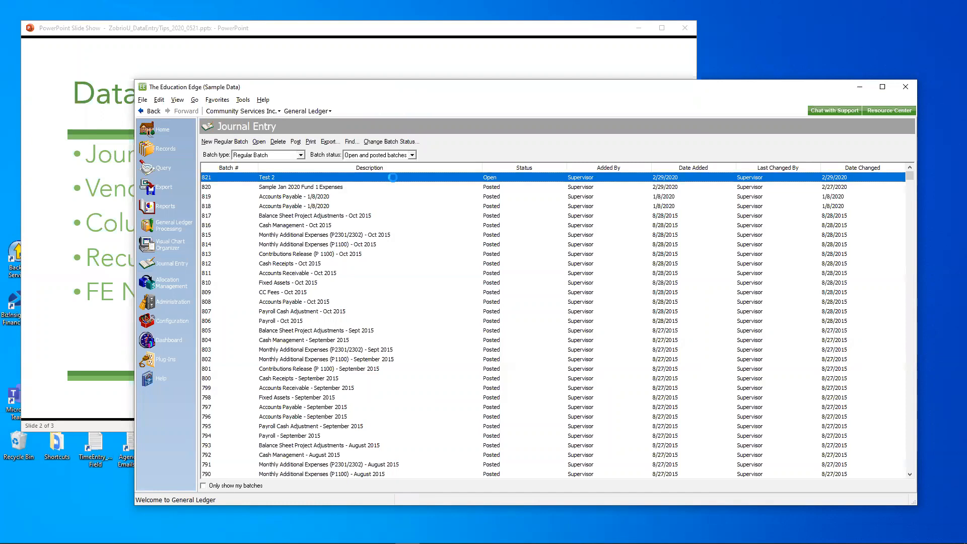
Open the Test 2 journal entry batch to view its transactions and close it again.
key(Return)
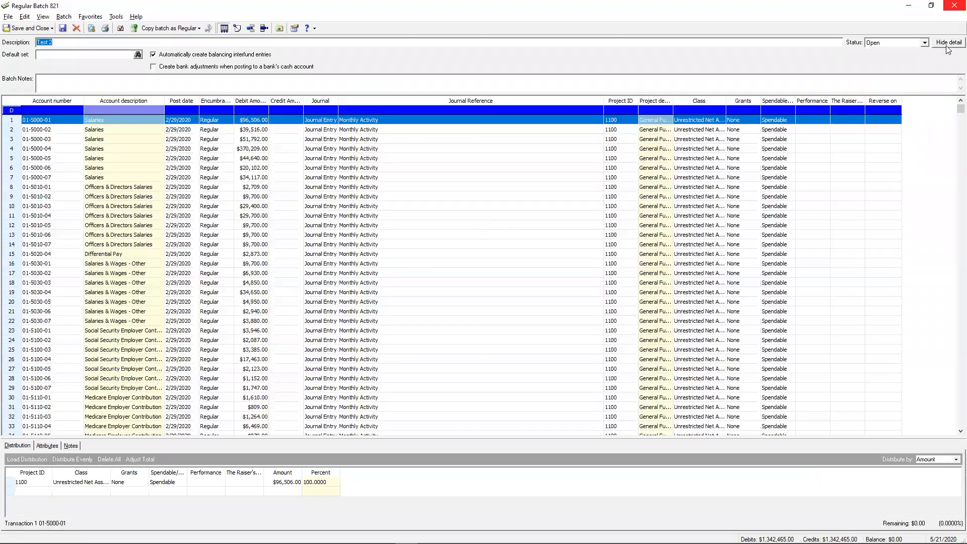
click(955, 5)
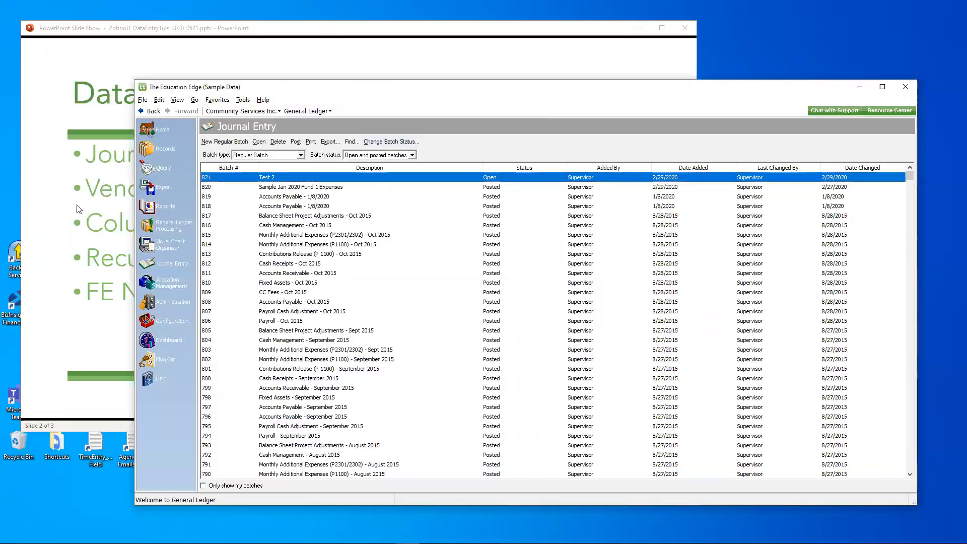
Create a new regular journal entry batch with the description Test 3 and save it.
click(232, 144)
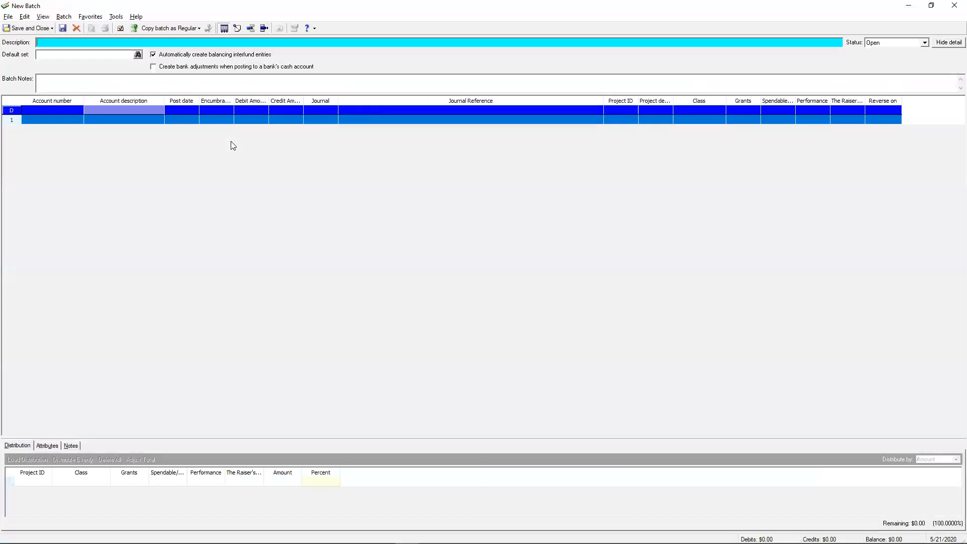
text(Test 3)
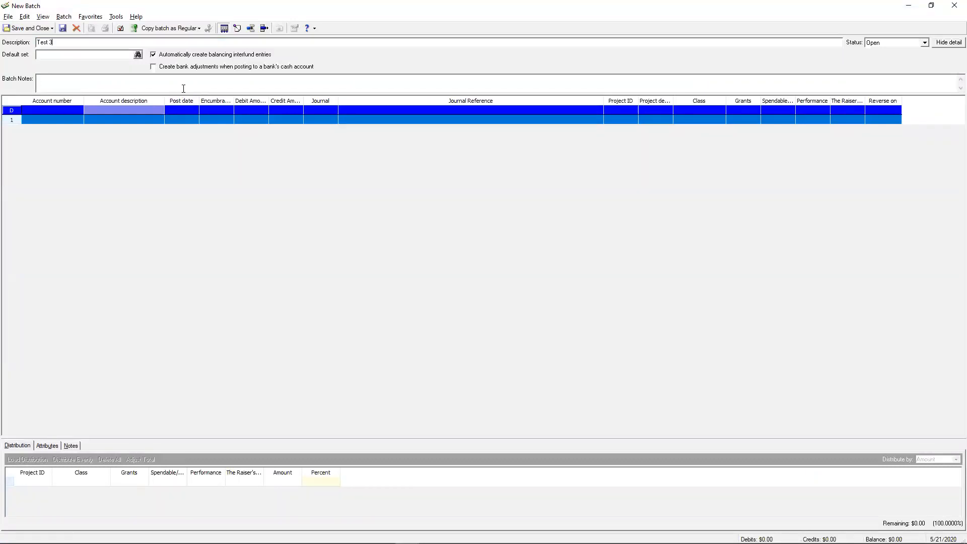
click(62, 28)
Set the post date in the batch's default row to 5/15/2020.
click(12, 111)
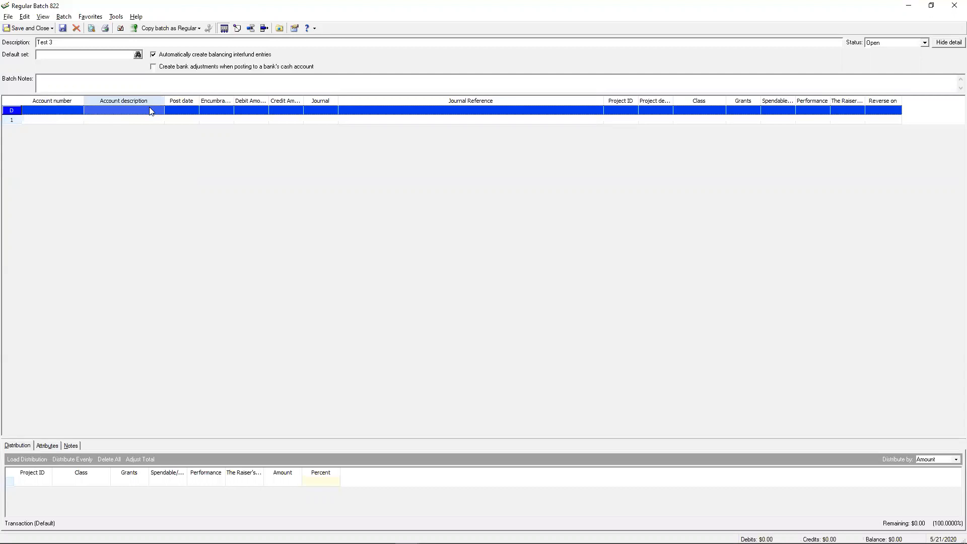
click(178, 110)
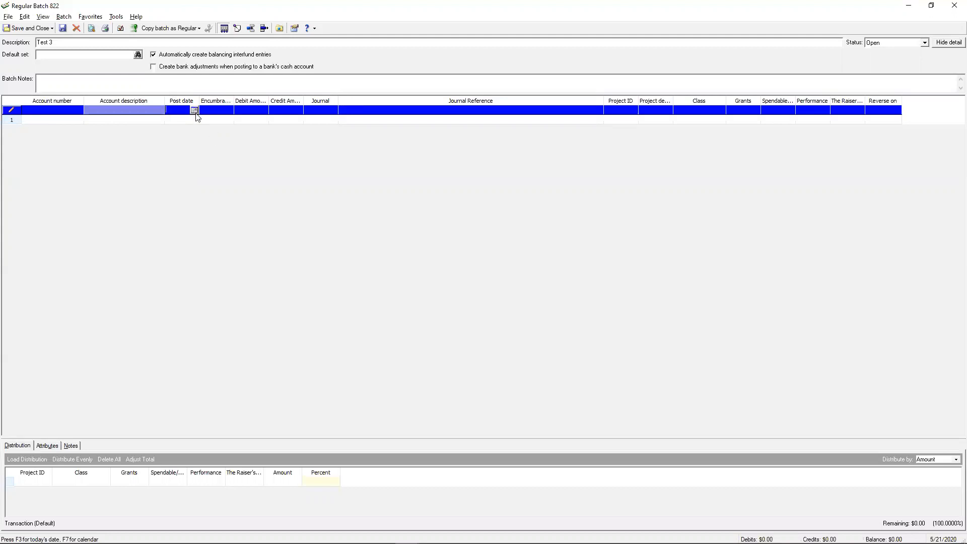
click(195, 112)
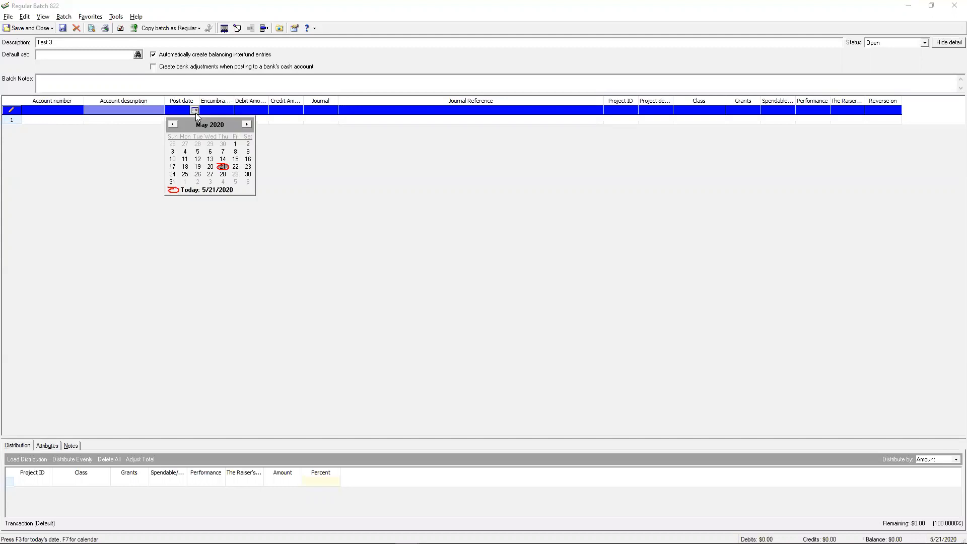
click(235, 160)
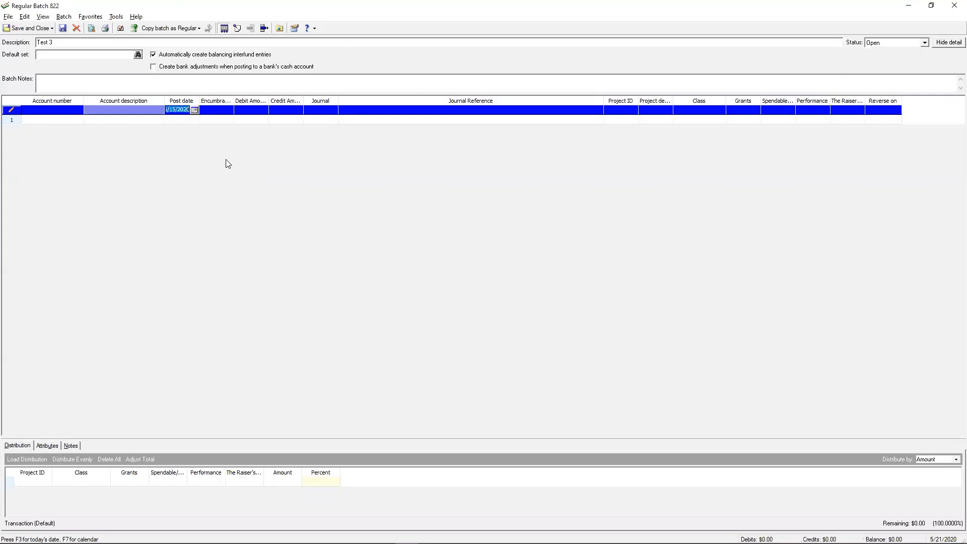
Set the default row's encumbrance status to Regular and its journal to Journal Entry.
click(228, 112)
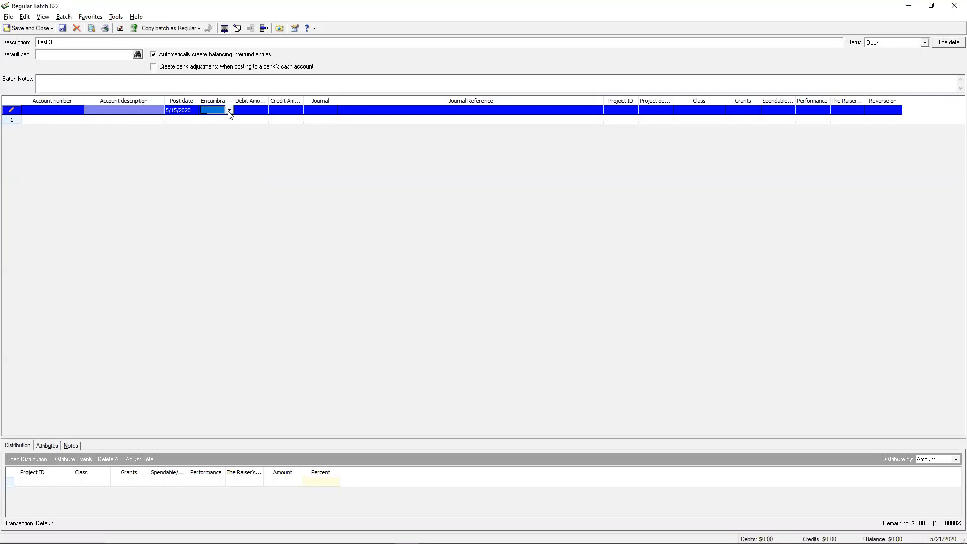
click(229, 110)
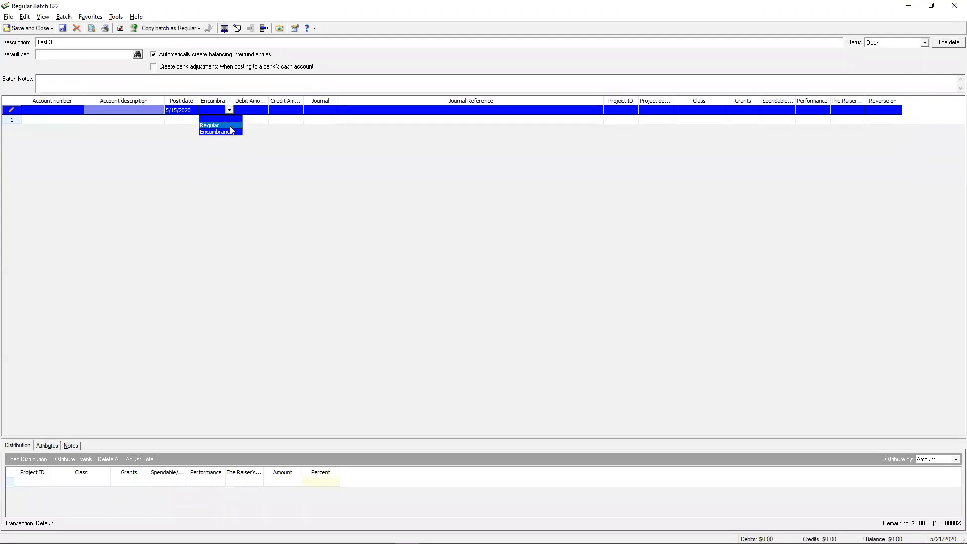
click(230, 126)
right_click(215, 131)
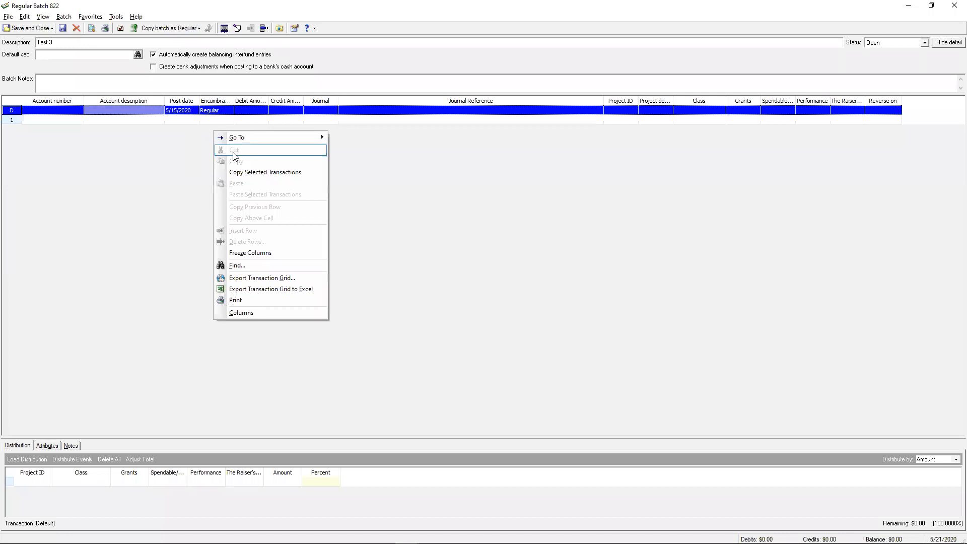
click(114, 160)
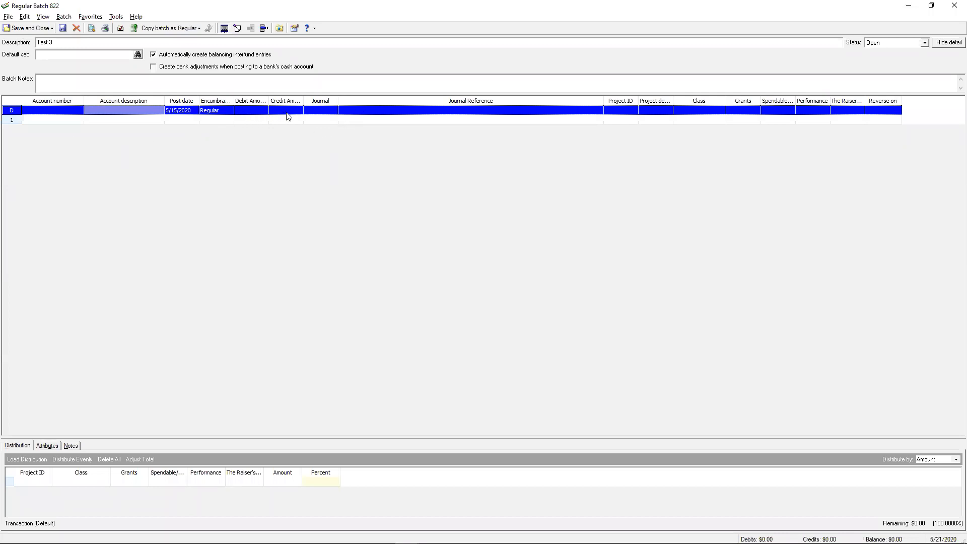
click(325, 114)
click(335, 111)
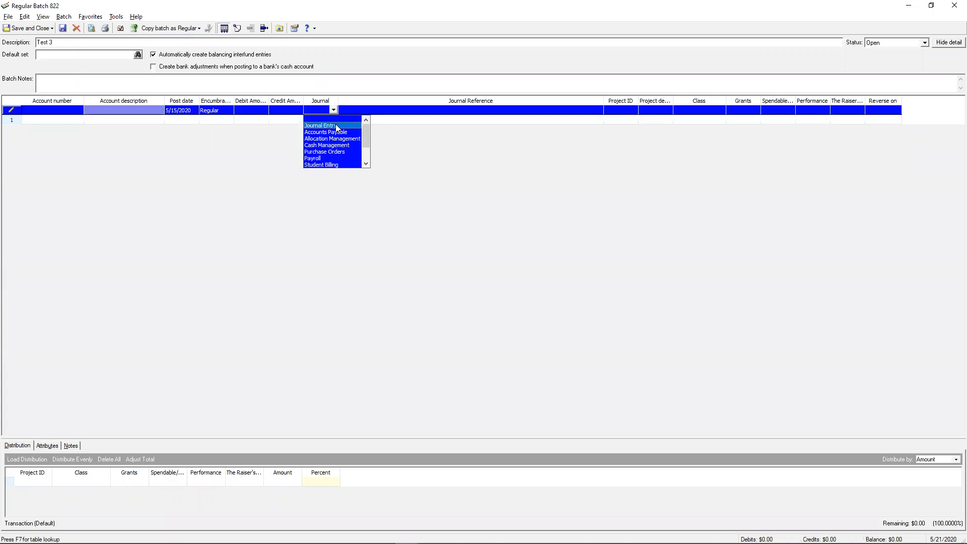
click(336, 125)
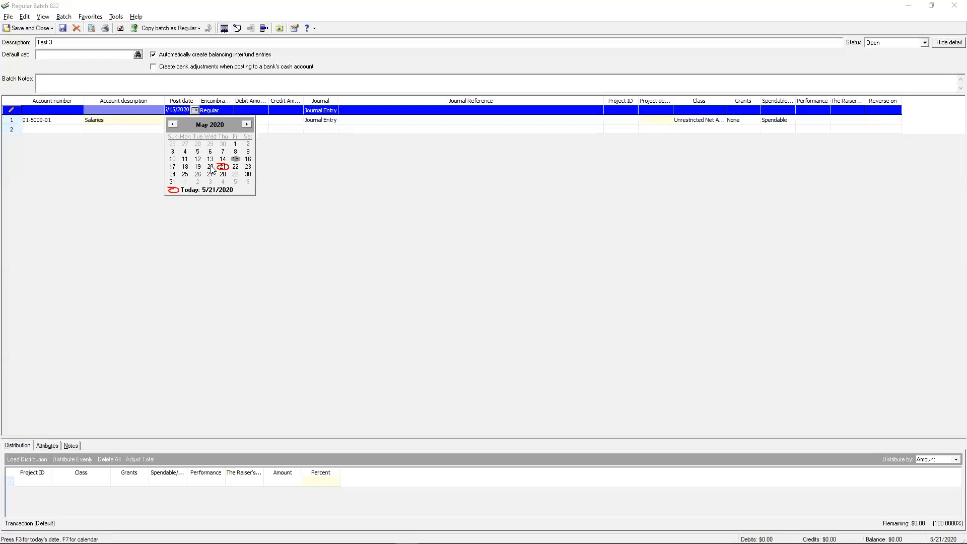
Change the default post date to 5/20/2020 and start a second transaction row.
click(211, 167)
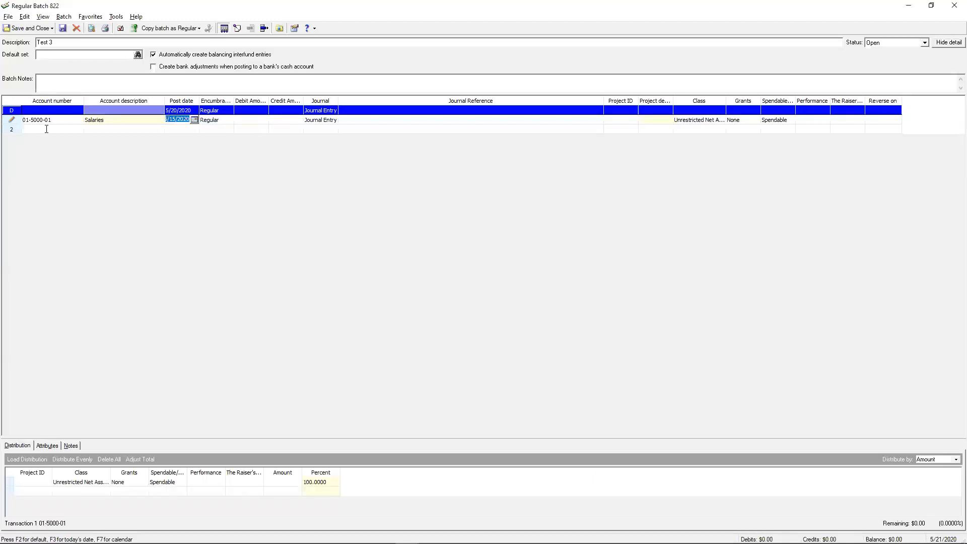
click(47, 129)
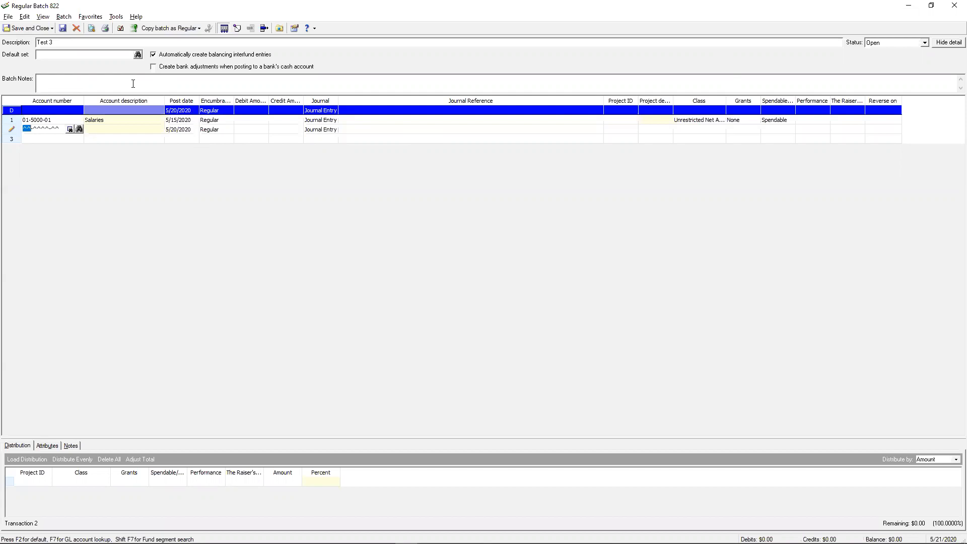
Examine the transaction defaults in Sample JE Default Set and close it without applying the set.
click(79, 54)
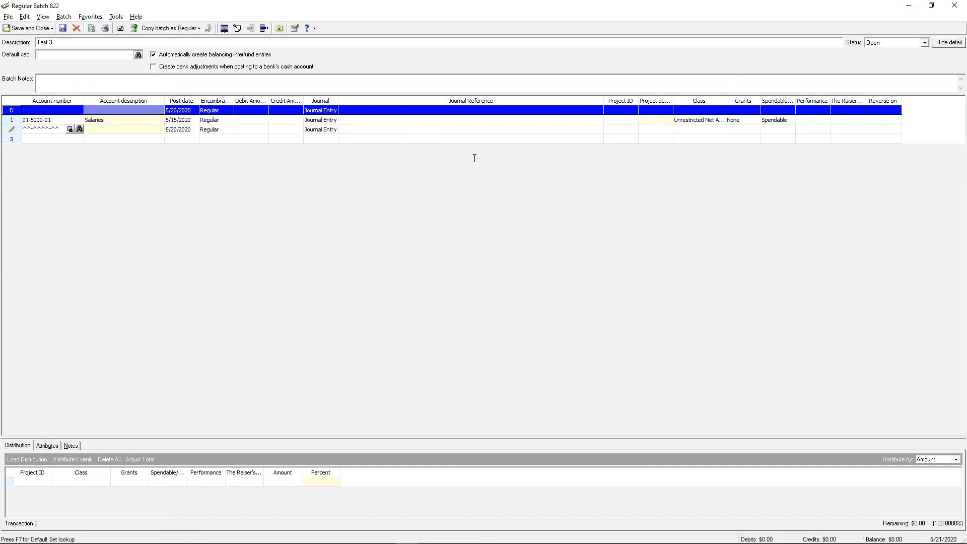
key(F7)
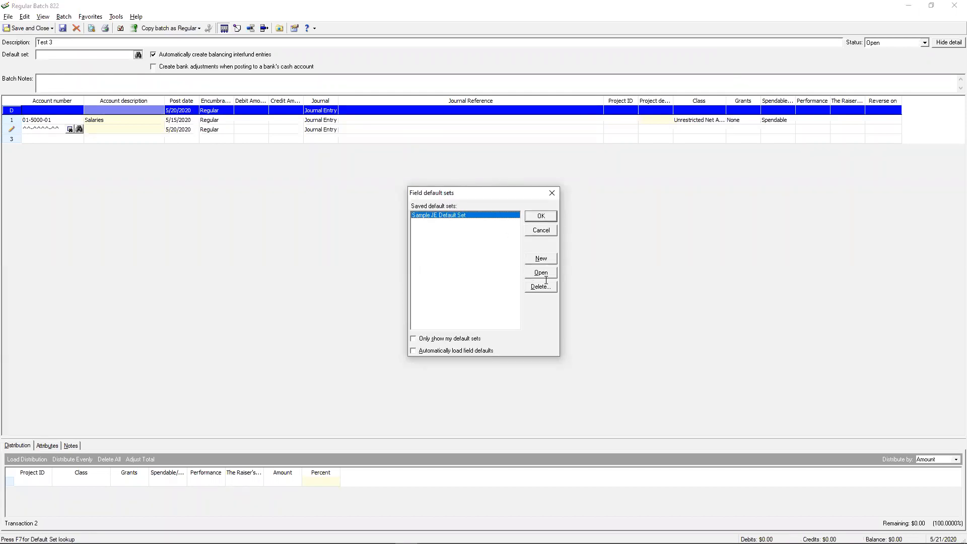
click(548, 275)
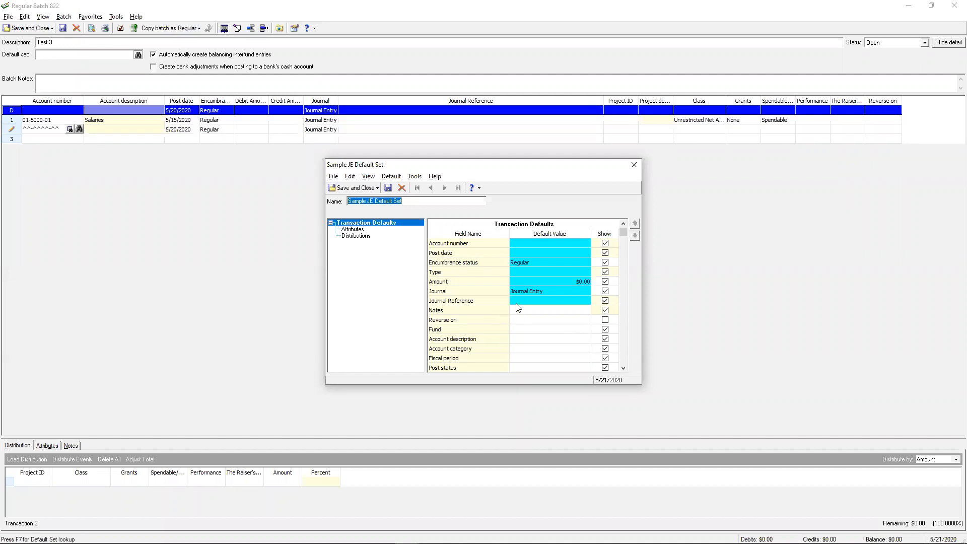
click(633, 165)
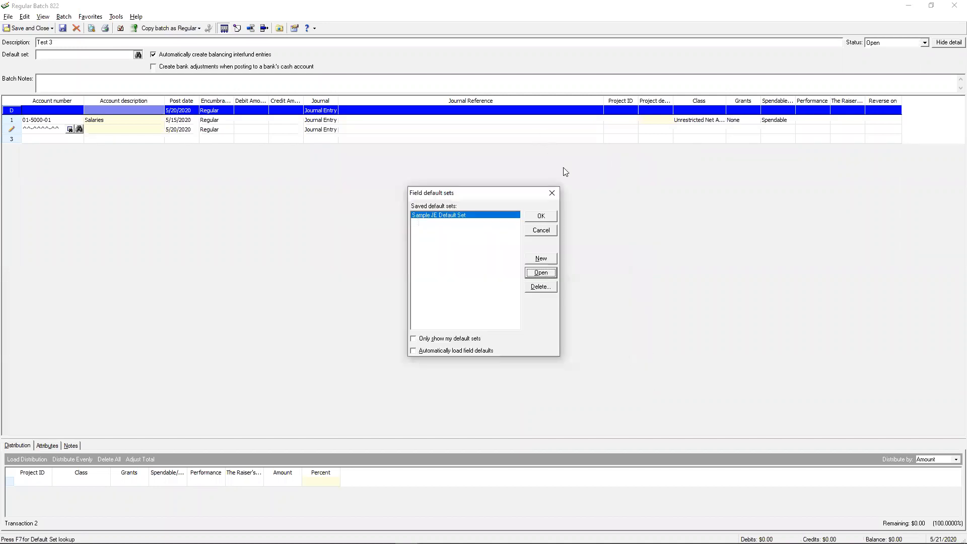
click(542, 231)
Clear the post date, encumbrance status and journal from the batch's default row.
click(12, 111)
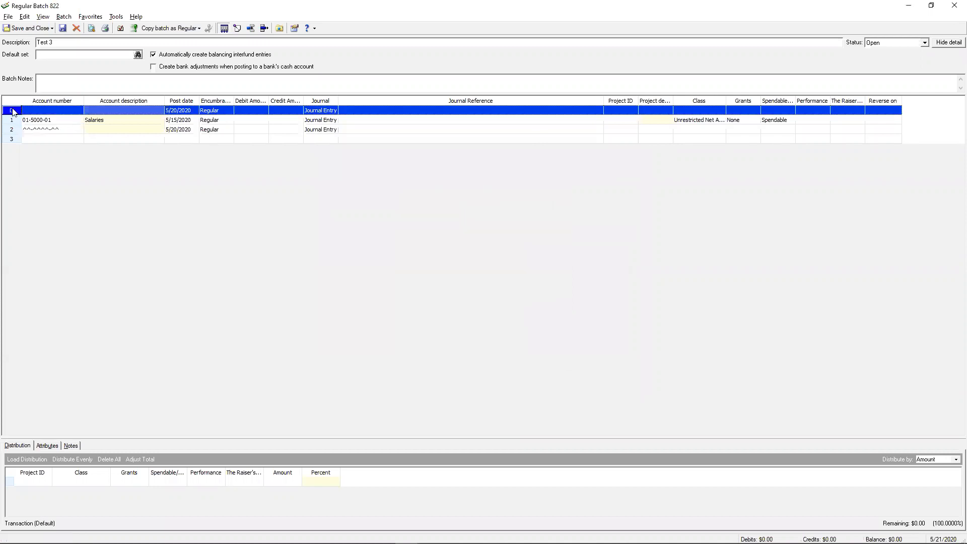
click(180, 112)
key(Delete)
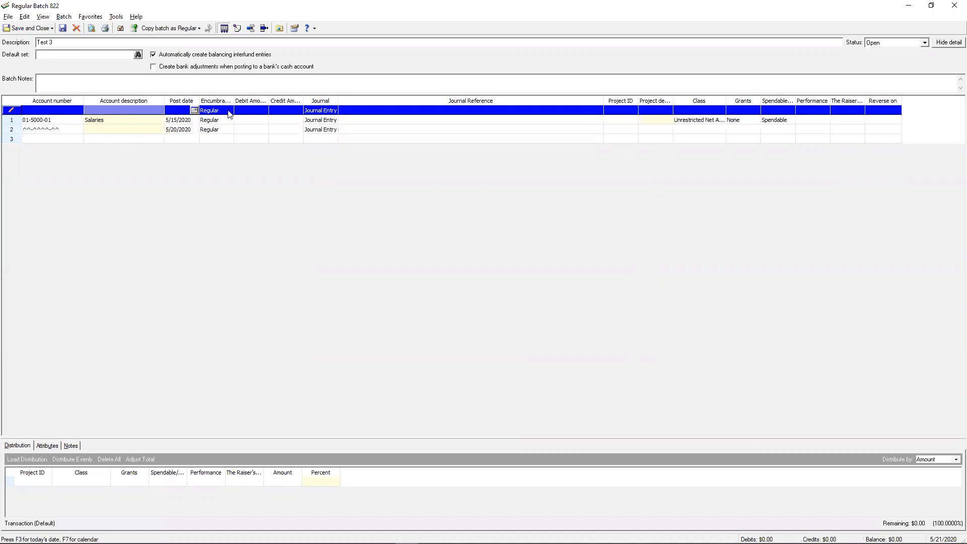
click(221, 114)
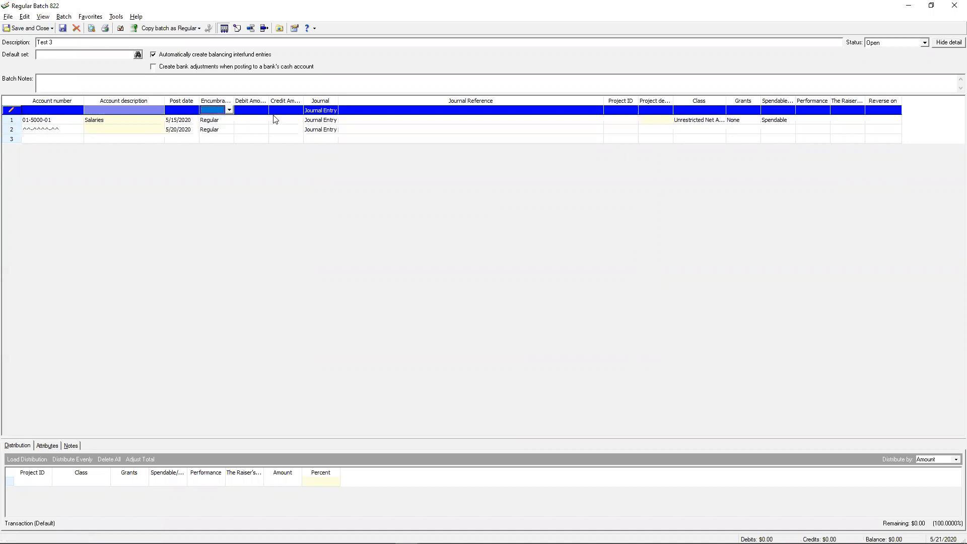
click(304, 114)
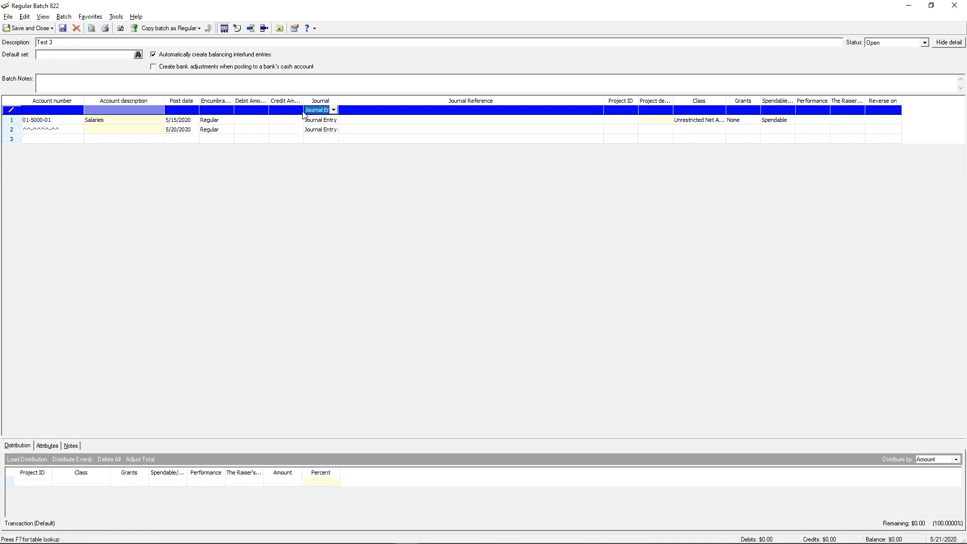
click(334, 109)
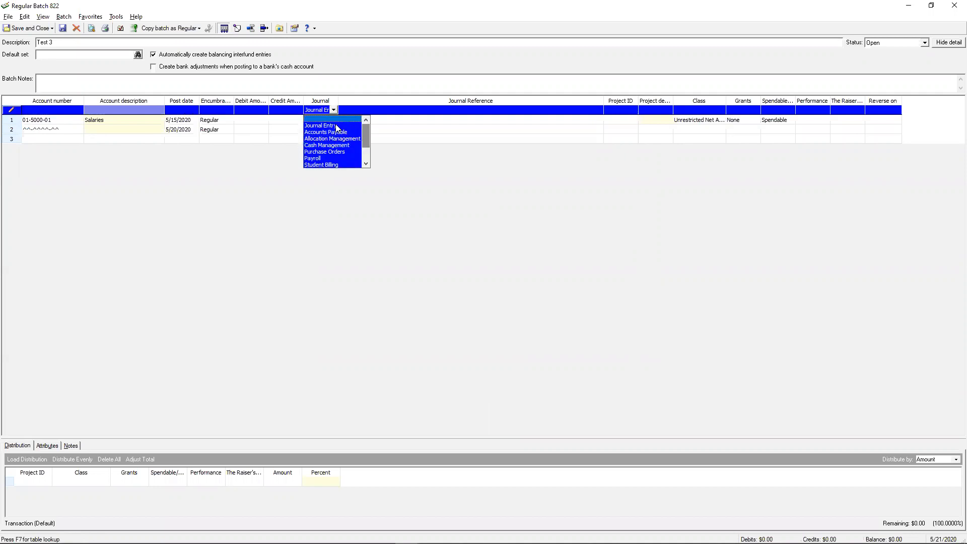
click(335, 119)
click(316, 213)
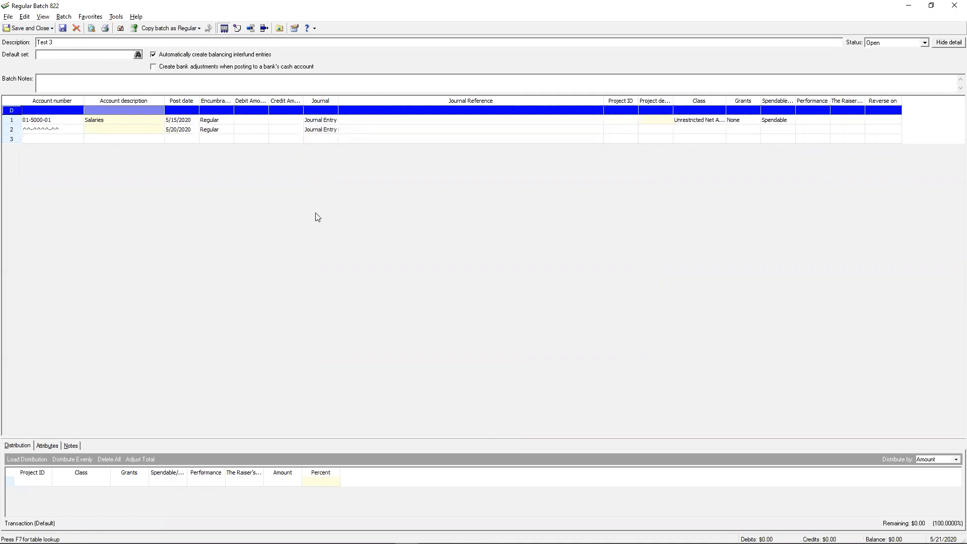
Try to save the batch and set the Salaries transaction's debit amount to $500.00.
click(62, 28)
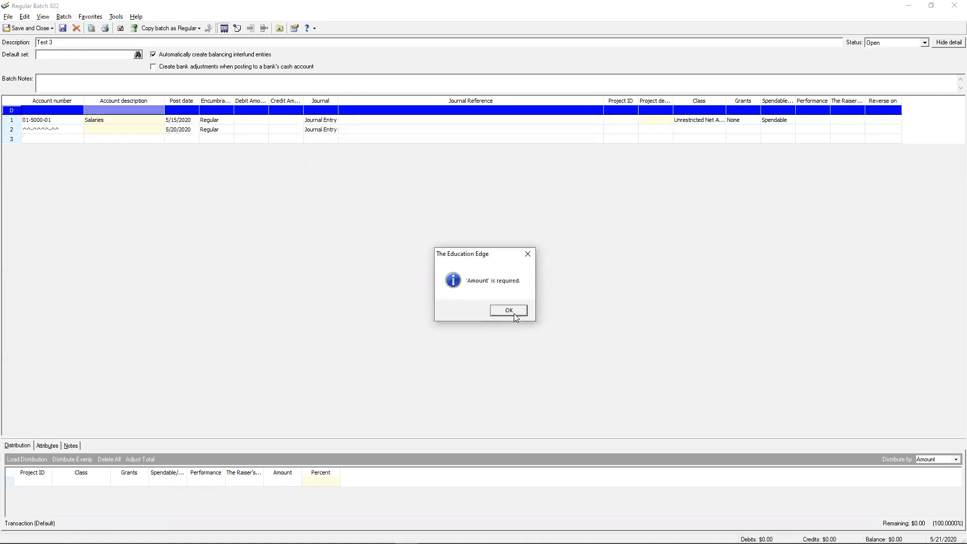
click(515, 314)
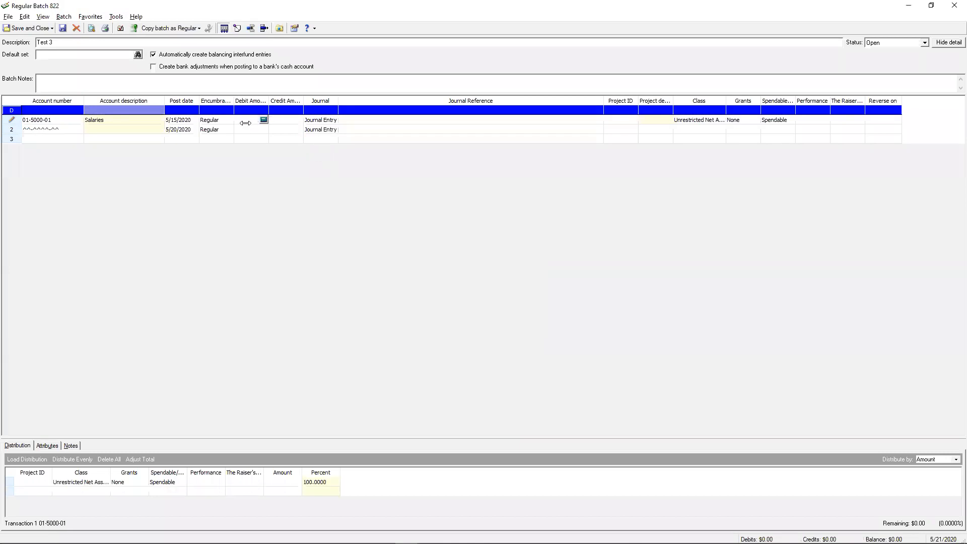
text(500)
key(Tab)
Delete the second transaction row, which has no account number.
click(13, 132)
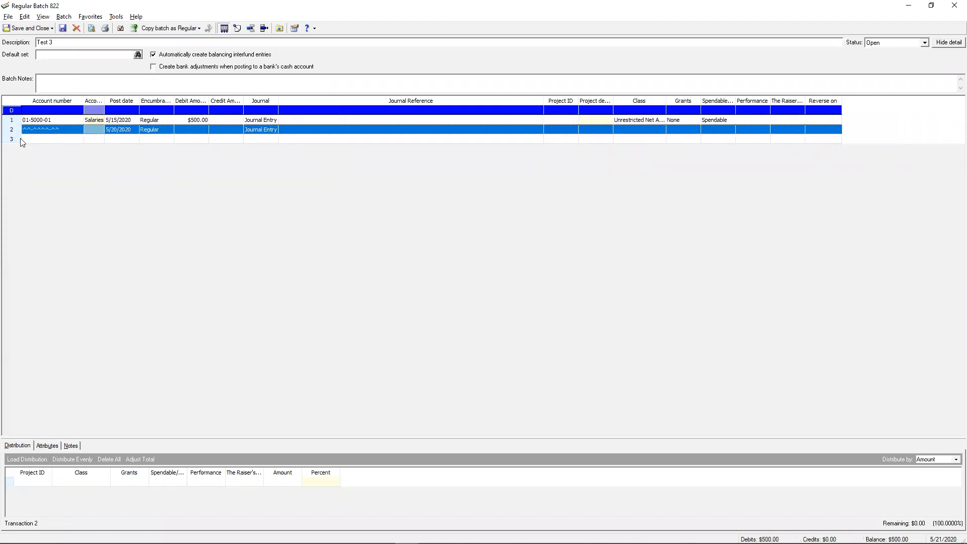
key(Delete)
click(518, 311)
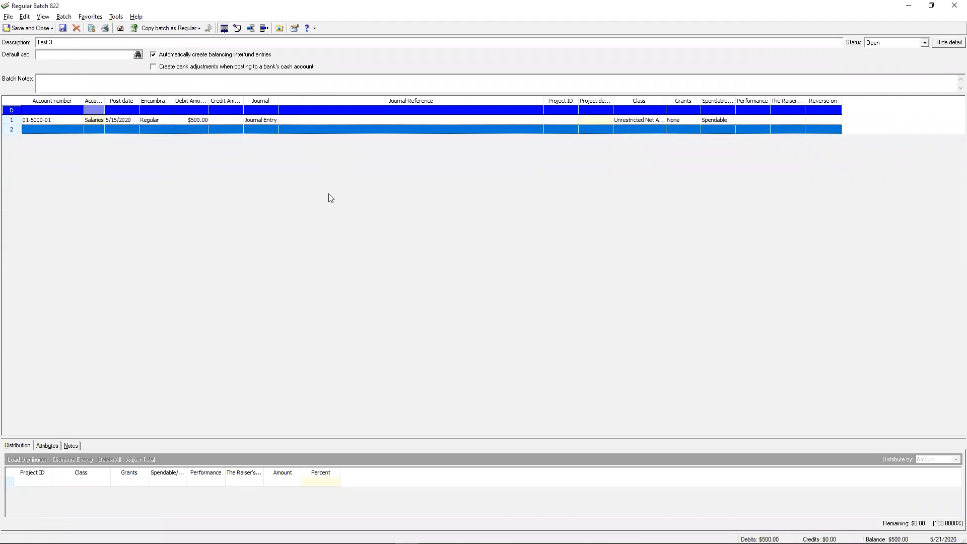
Give the Salaries transaction the journal reference Test and project ID 1100, and save the batch.
click(63, 28)
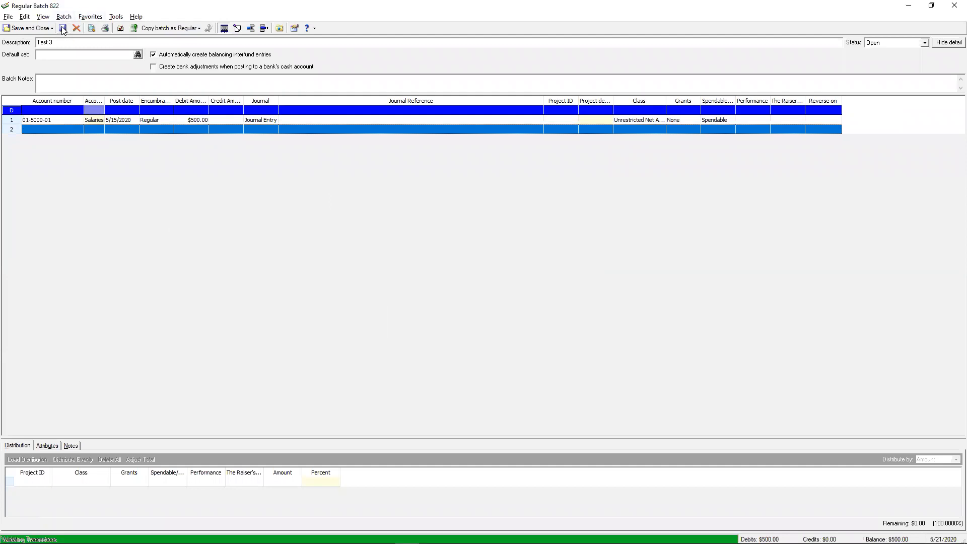
click(522, 311)
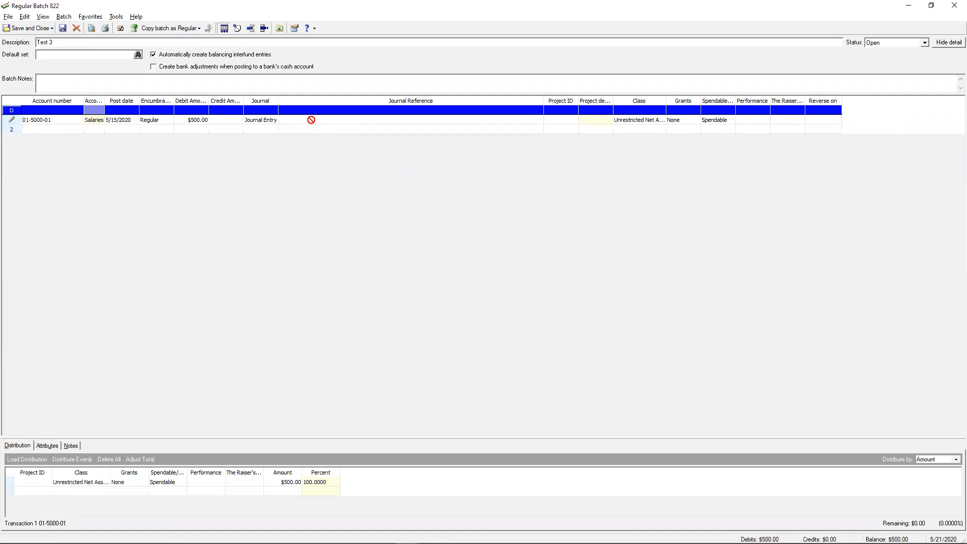
text(Test)
click(559, 123)
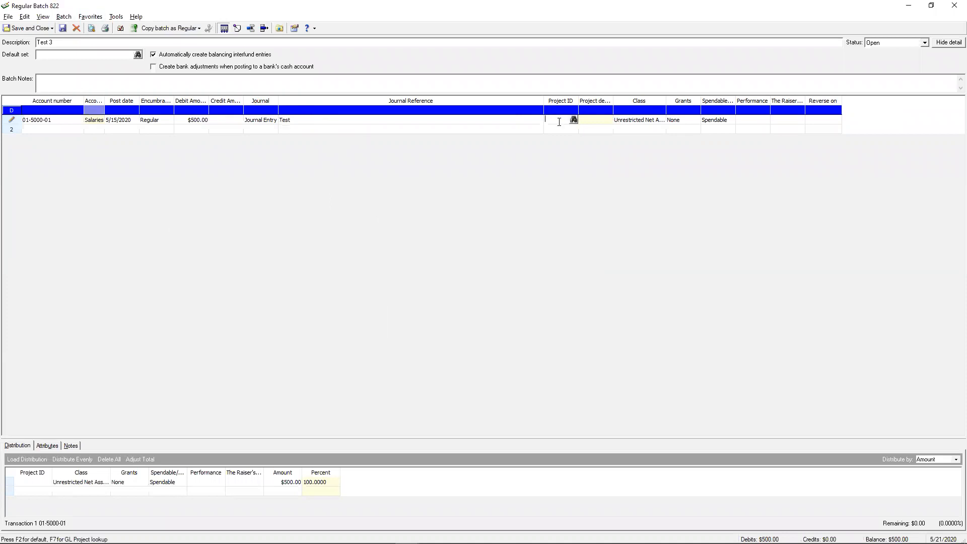
text(1100)
click(96, 54)
click(62, 28)
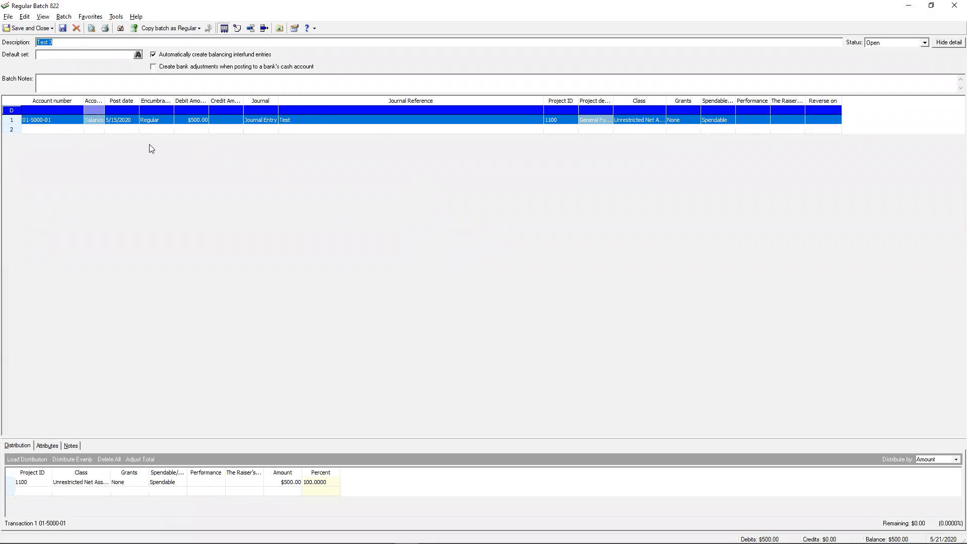
Load Sample JE Default Set as the batch's default set, with field defaults loading automatically.
click(138, 55)
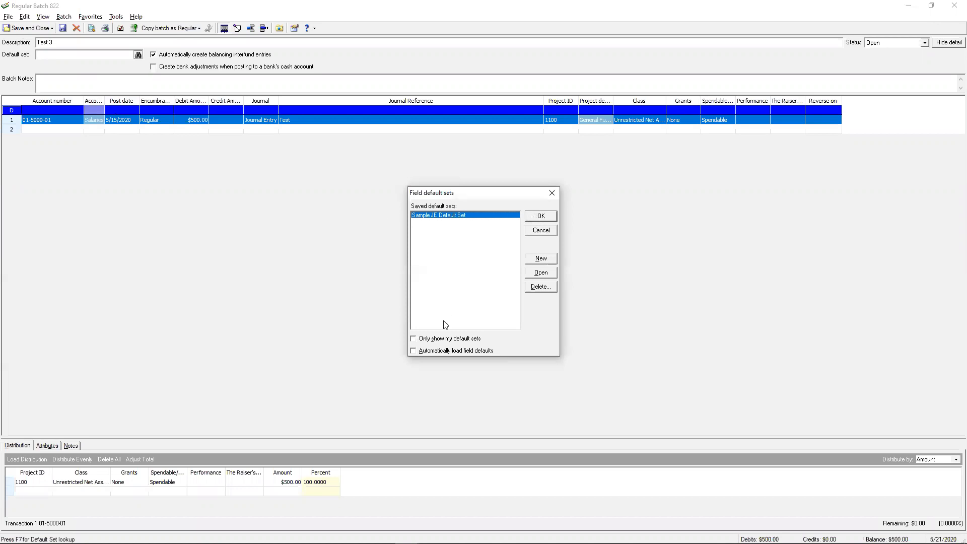
click(413, 351)
click(541, 216)
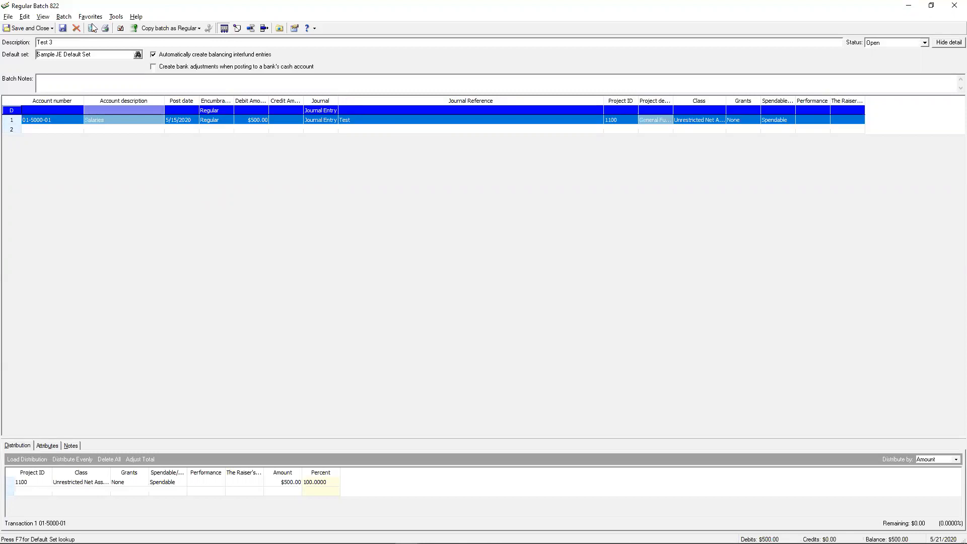
In the Journal Entry options, load Sample JE Default Set on all batches, and save and close the batch.
click(116, 18)
click(122, 54)
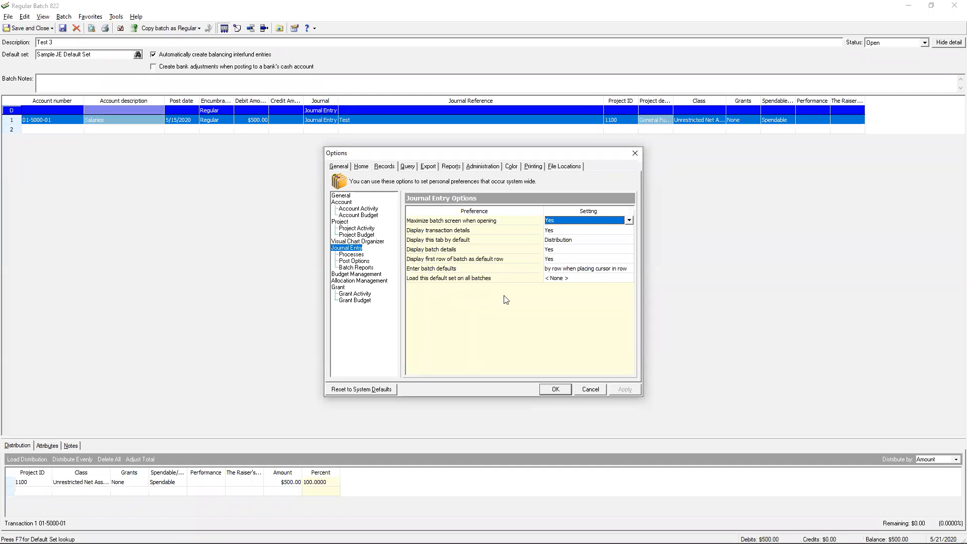
click(570, 278)
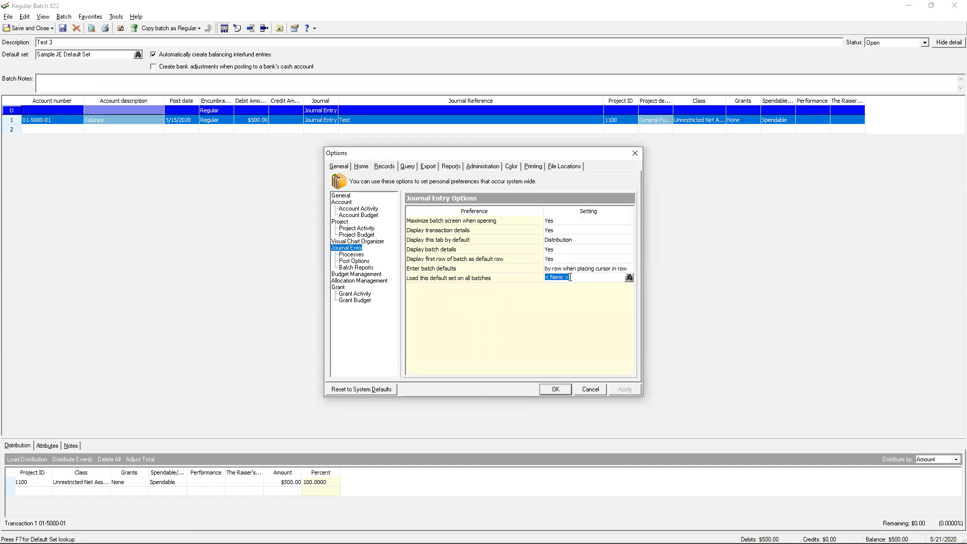
click(629, 278)
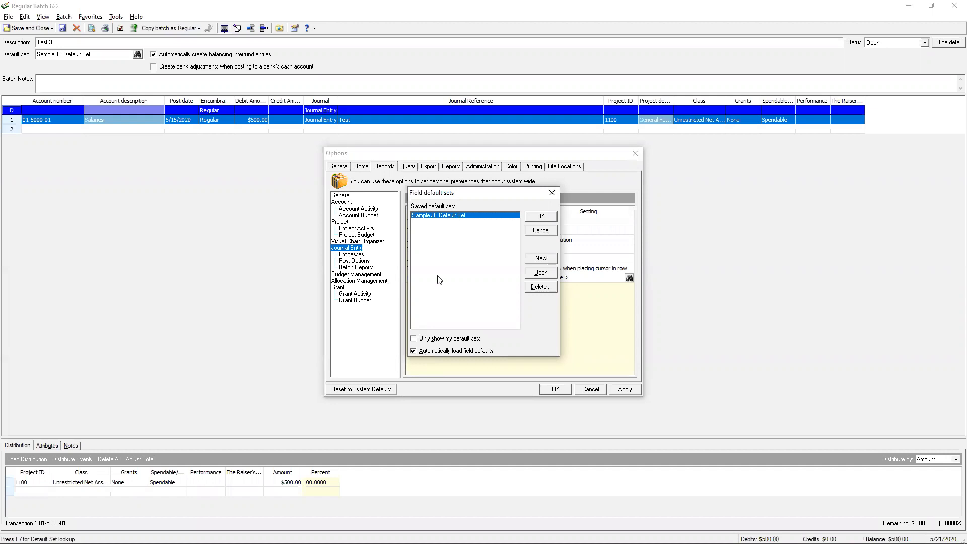
click(535, 219)
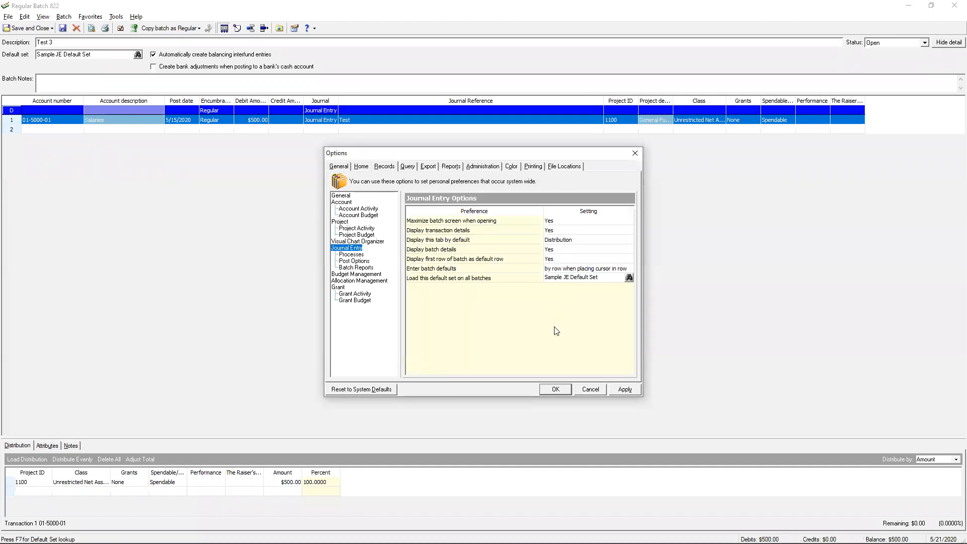
click(557, 391)
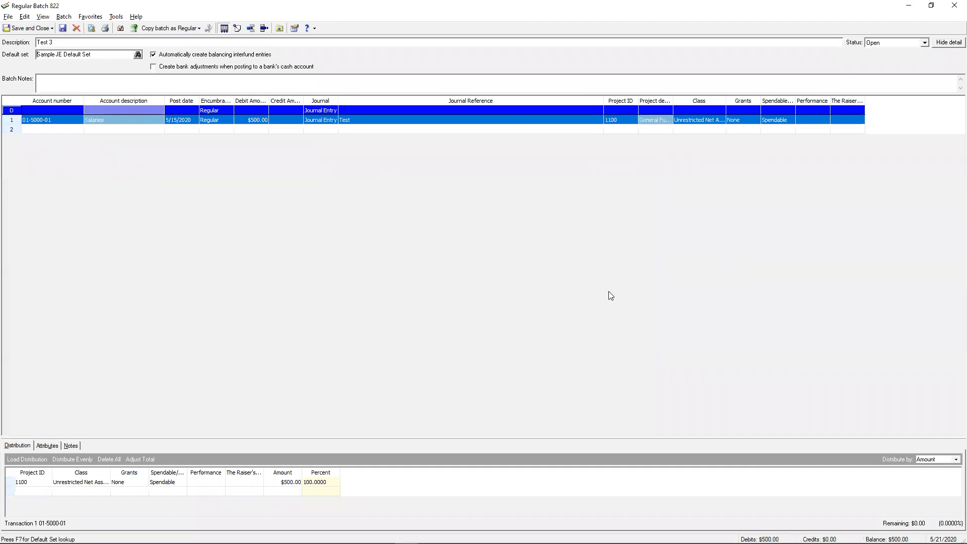
click(954, 7)
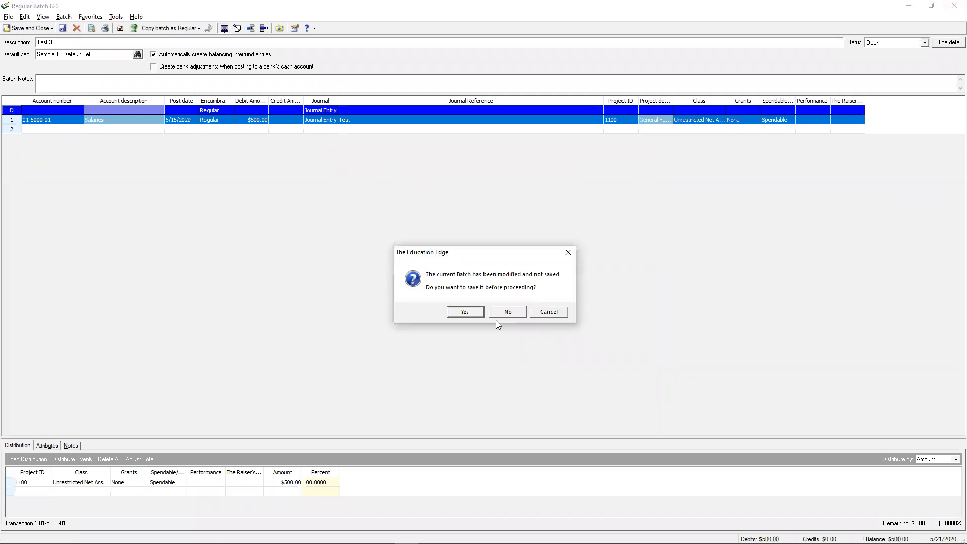
click(477, 313)
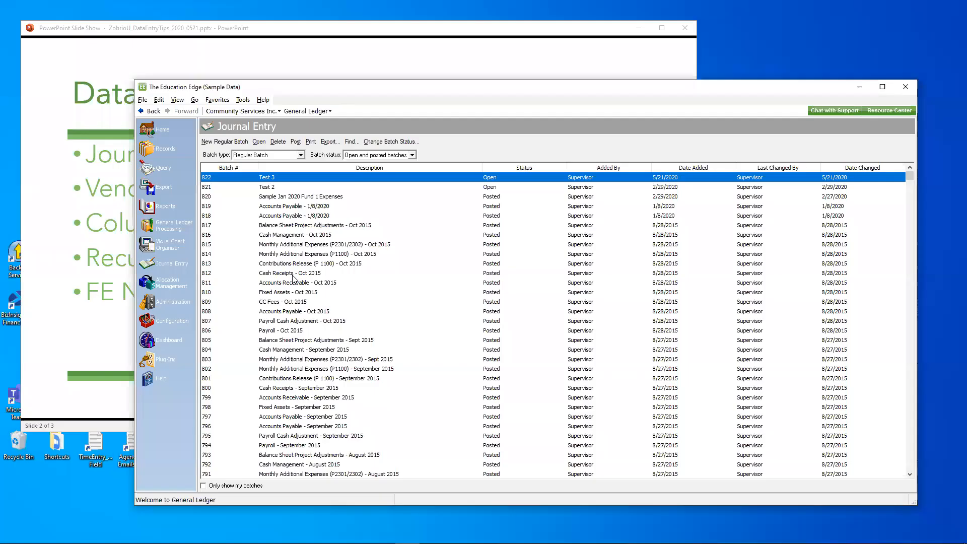
Switch to PowerPoint to view the Data Entry Tools and Tips slide, and return to The Education Edge.
key(alt+Tab)
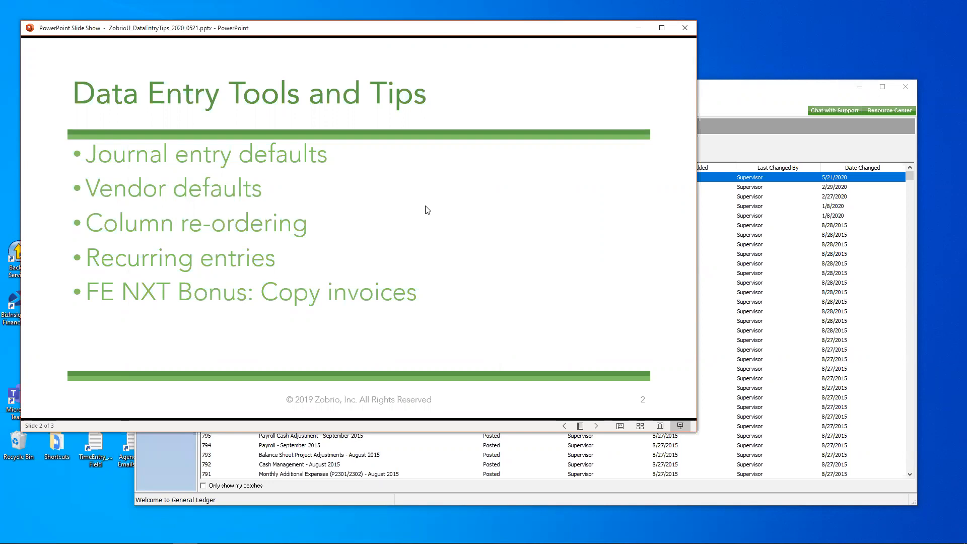
click(737, 109)
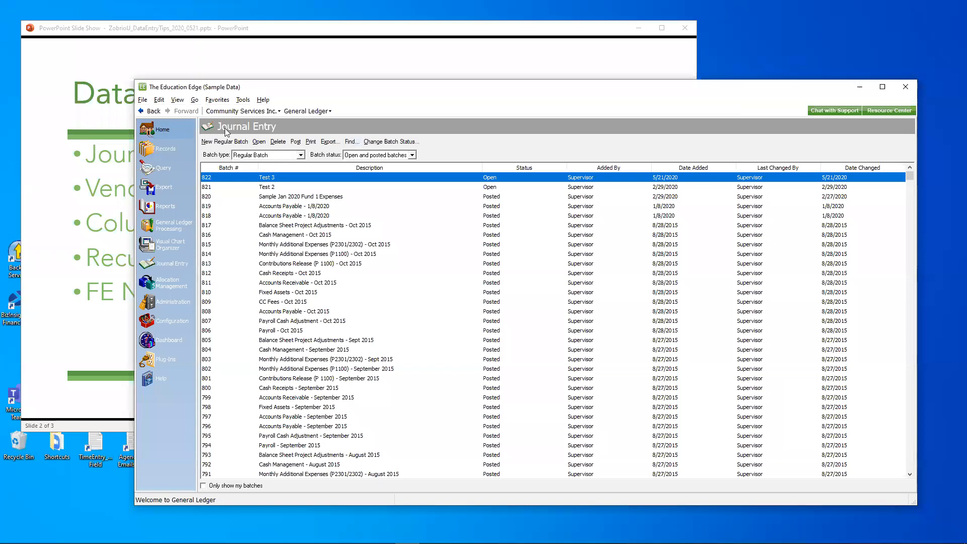
Switch from General Ledger to Accounts Payable and open the first recently used vendor's record.
click(317, 111)
click(315, 134)
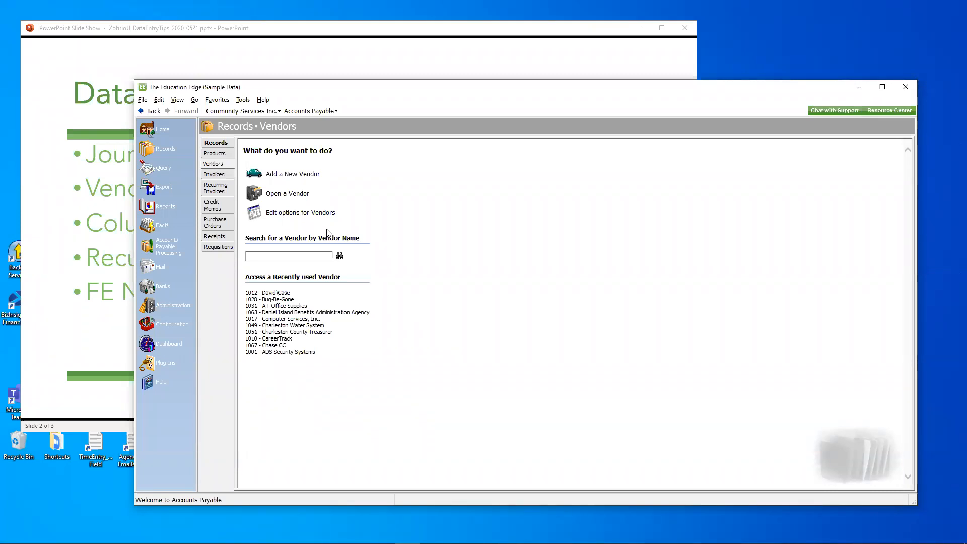
click(264, 294)
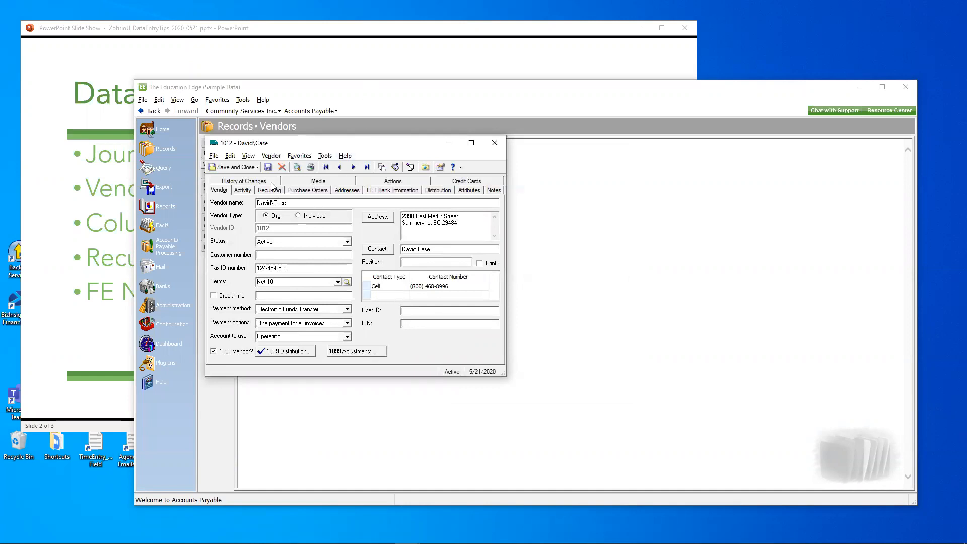
Start a new invoice from the vendor's activity and place its window beside the vendor record.
click(243, 190)
click(239, 204)
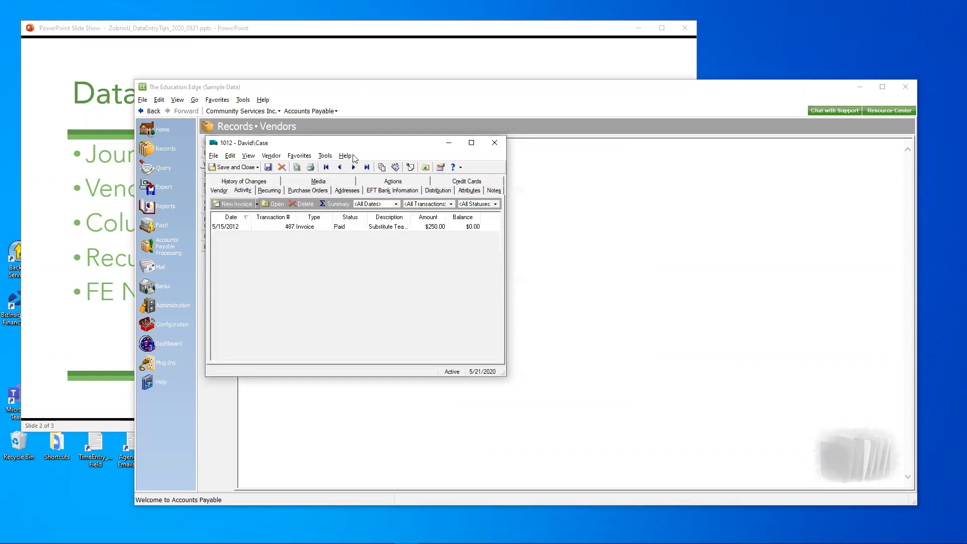
drag(341, 133, 660, 137)
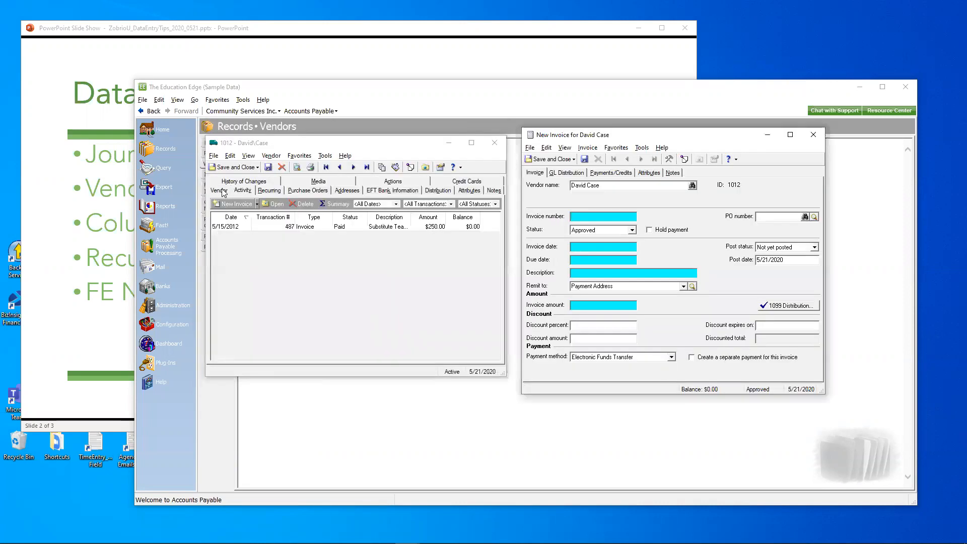
Compare the vendor's payment options and bank account with the new invoice's separate payment setting and payment bank account.
click(220, 190)
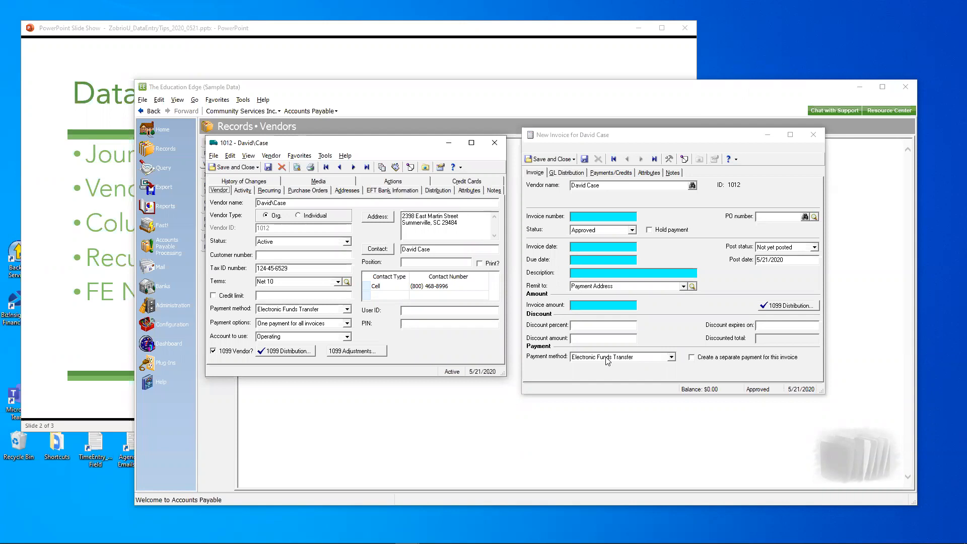
click(693, 357)
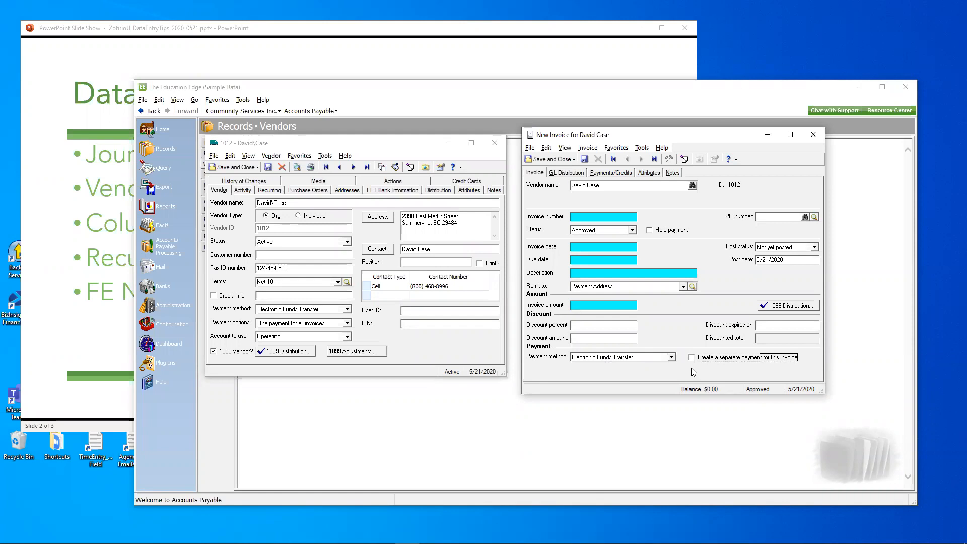
click(346, 324)
click(348, 323)
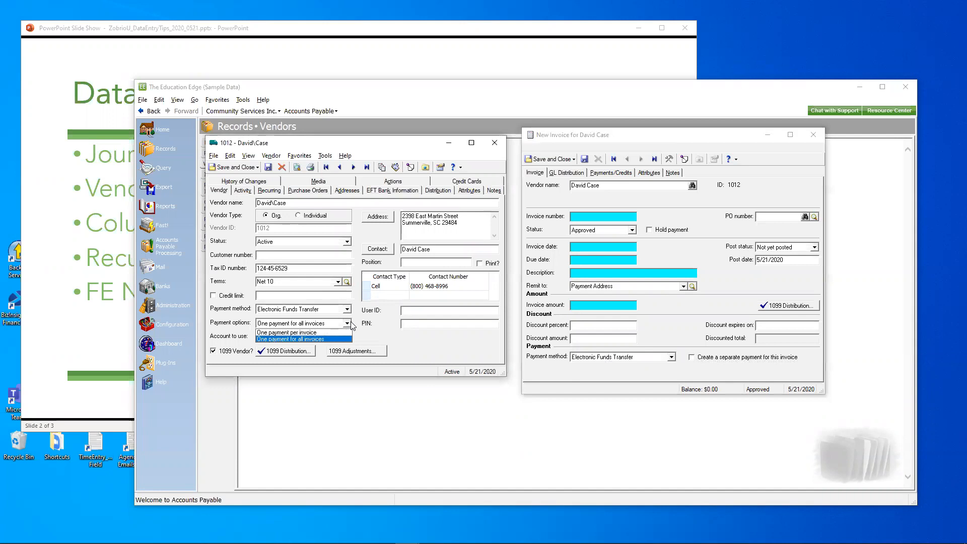
click(305, 339)
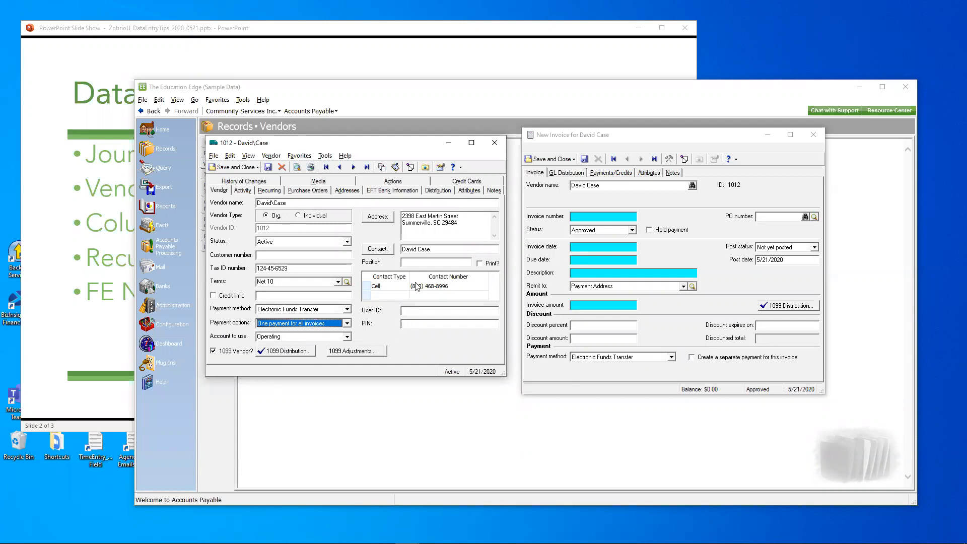
click(611, 173)
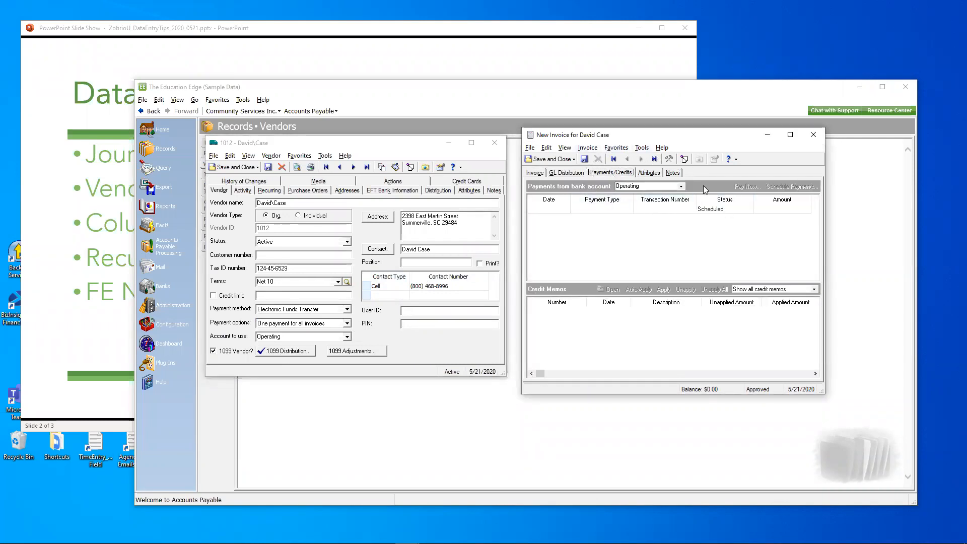
click(535, 173)
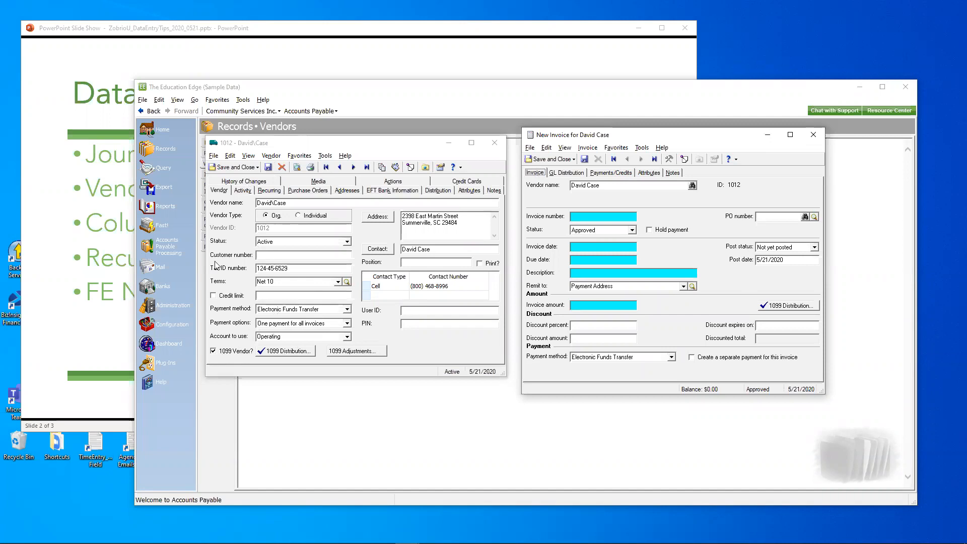
Compare the 1099 distribution on the vendor record with the one on the new invoice.
click(285, 354)
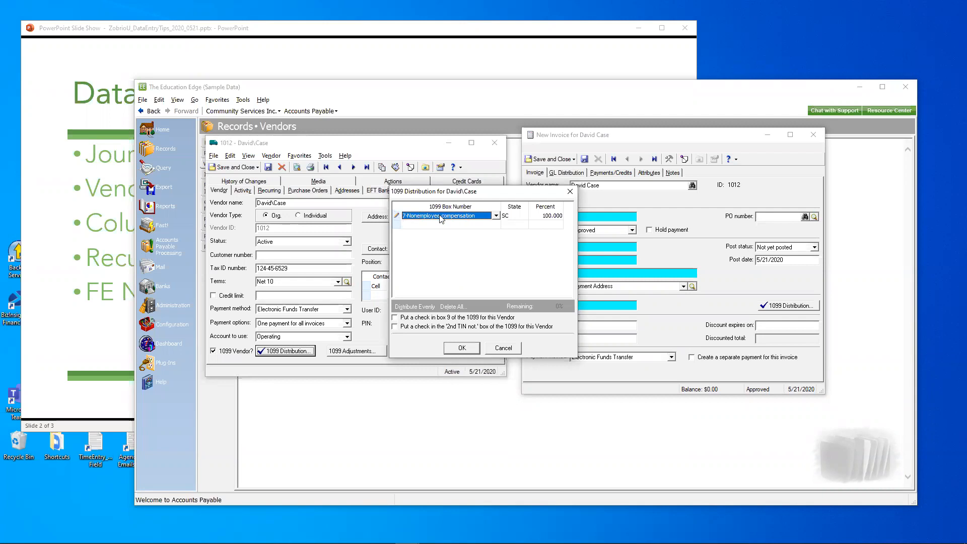
click(502, 349)
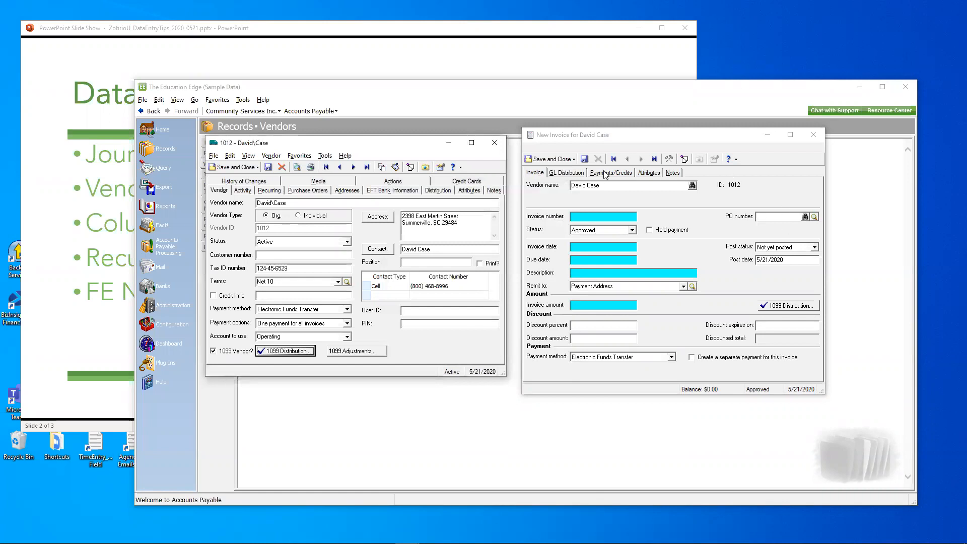
click(797, 305)
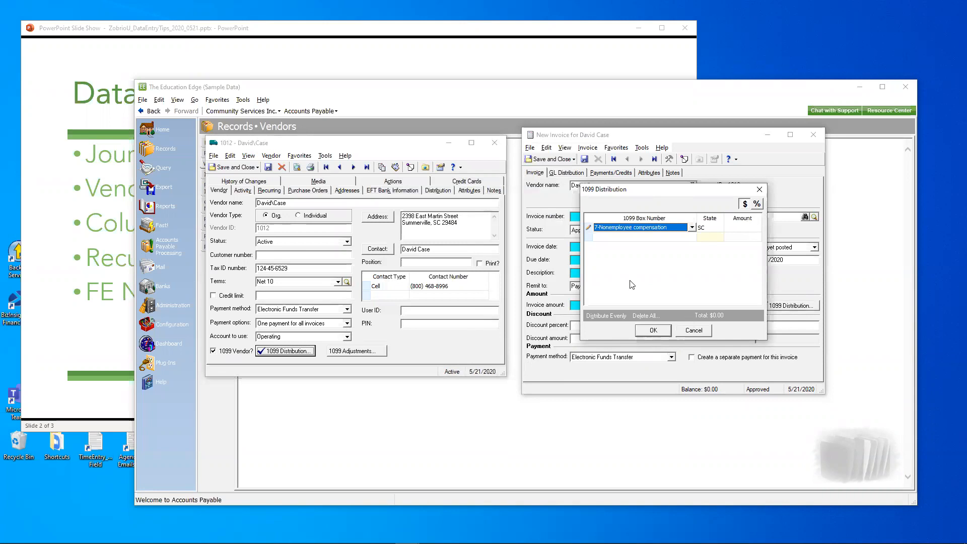
Set the new invoice's amount to $500.00.
click(604, 305)
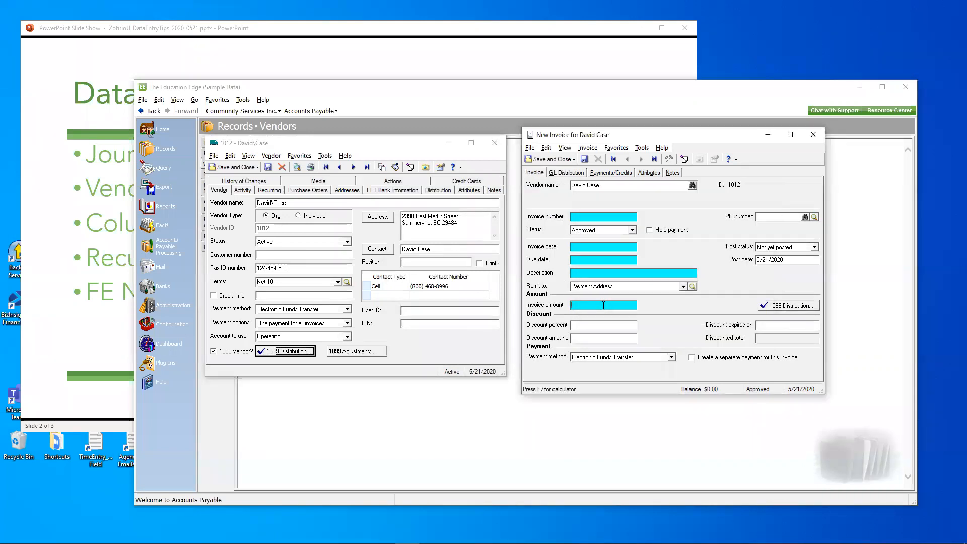
text(500)
key(Tab)
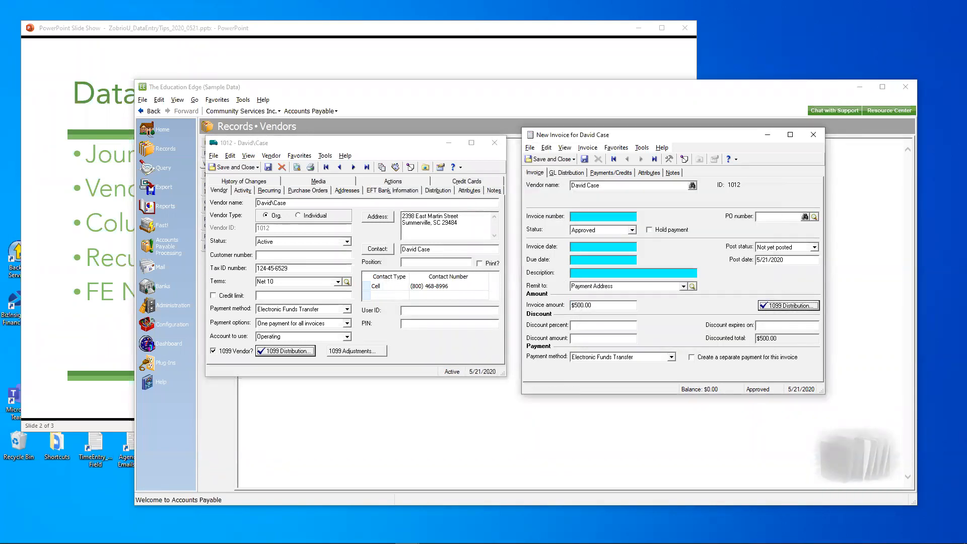
Review the box number, state and amount in the invoice's 1099 distribution, and leave it without saving changes.
click(770, 307)
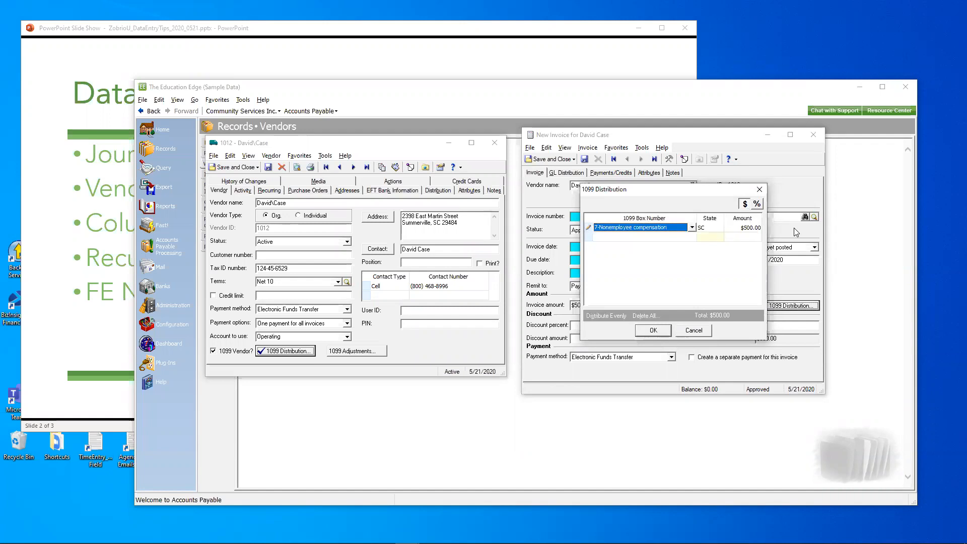
click(588, 226)
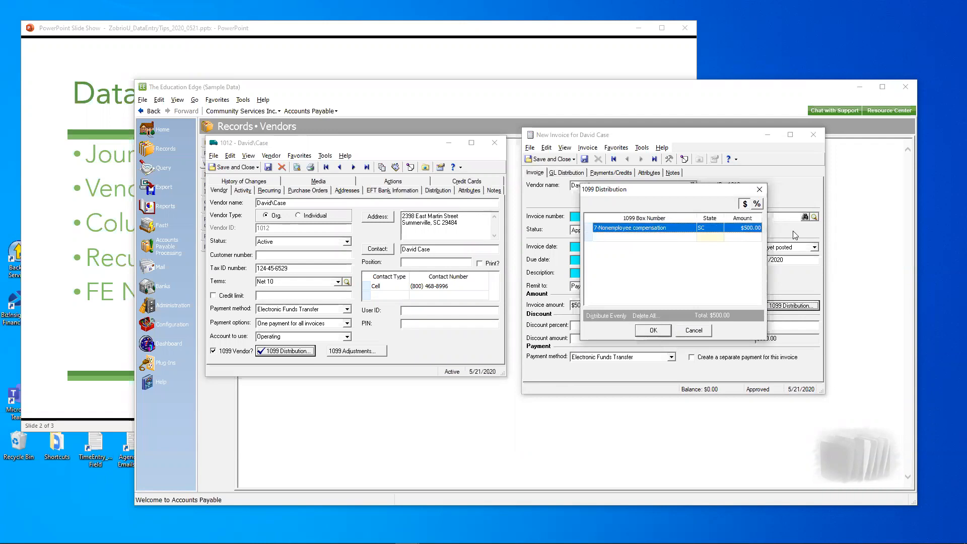
click(751, 228)
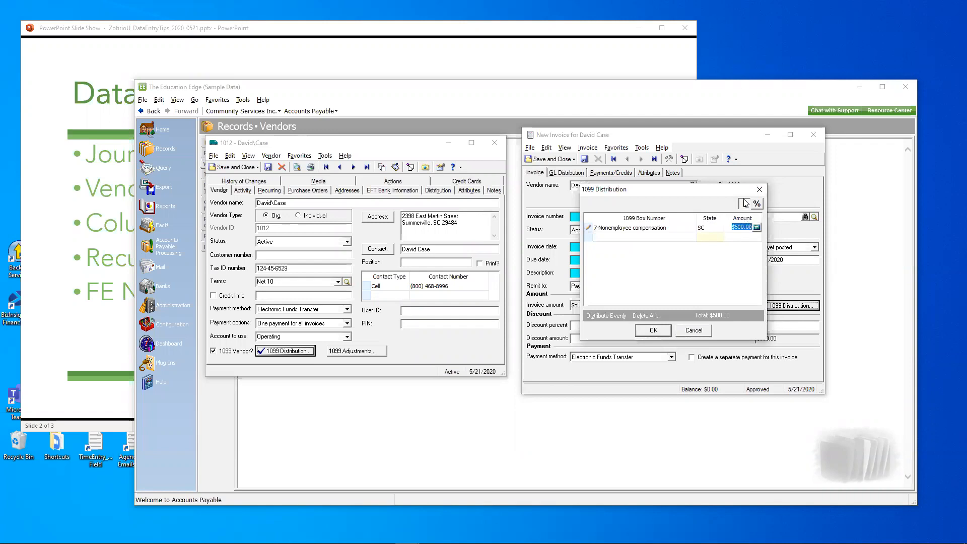
click(699, 334)
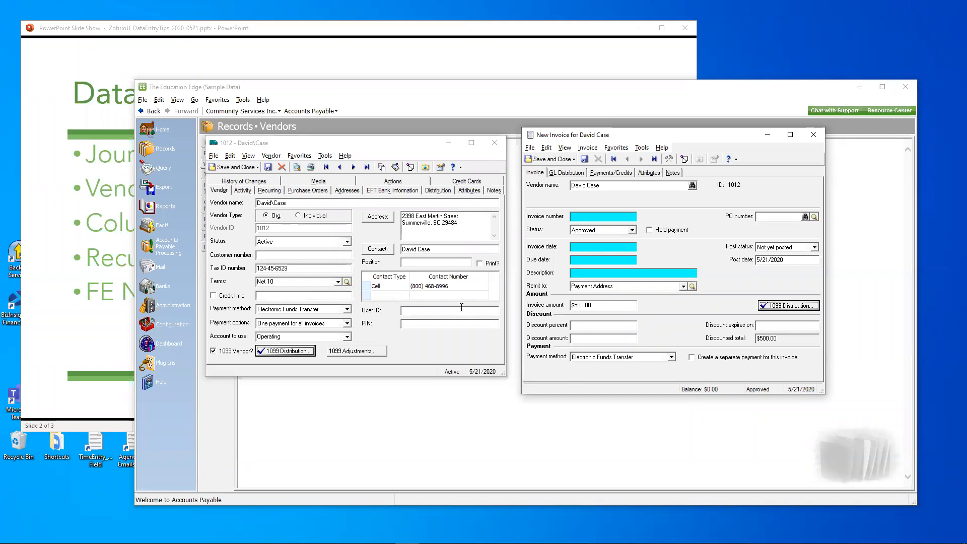
Change the payment due days of the vendor's Net 10 terms to match their description, Pay in 10 days.
click(346, 282)
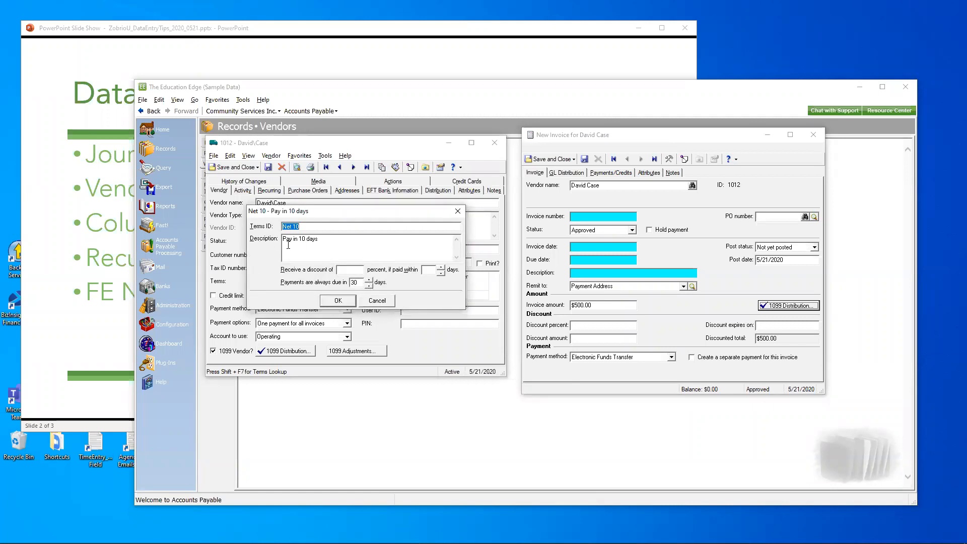
double_click(367, 282)
text(1)
key(Tab)
click(339, 300)
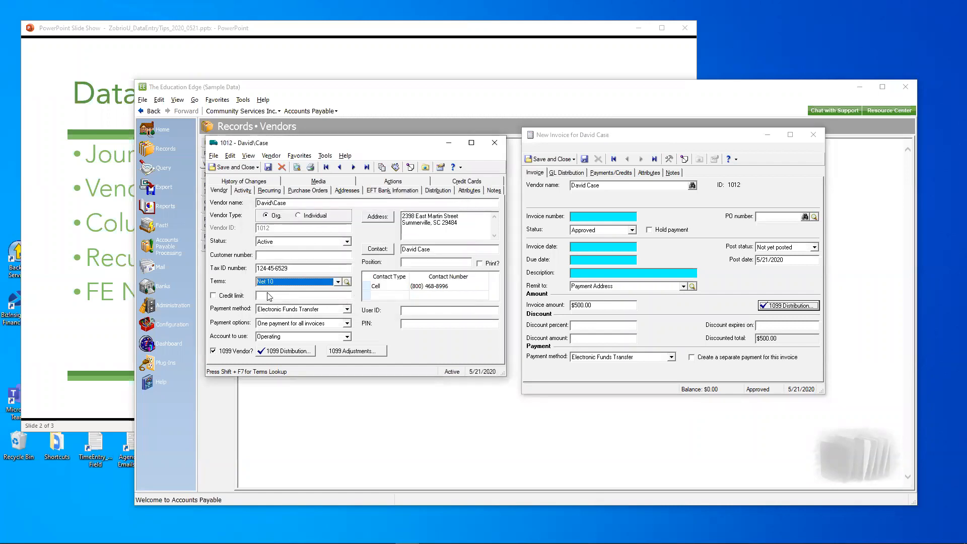
click(338, 282)
click(337, 283)
Review the default invoice due date choices in the invoice activity options, and leave the options without changes.
click(579, 246)
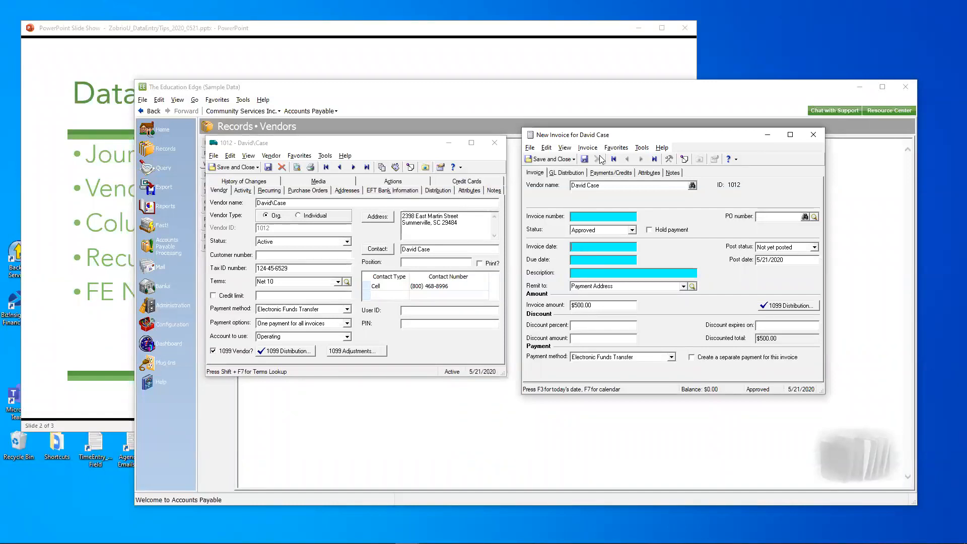
click(642, 148)
click(657, 185)
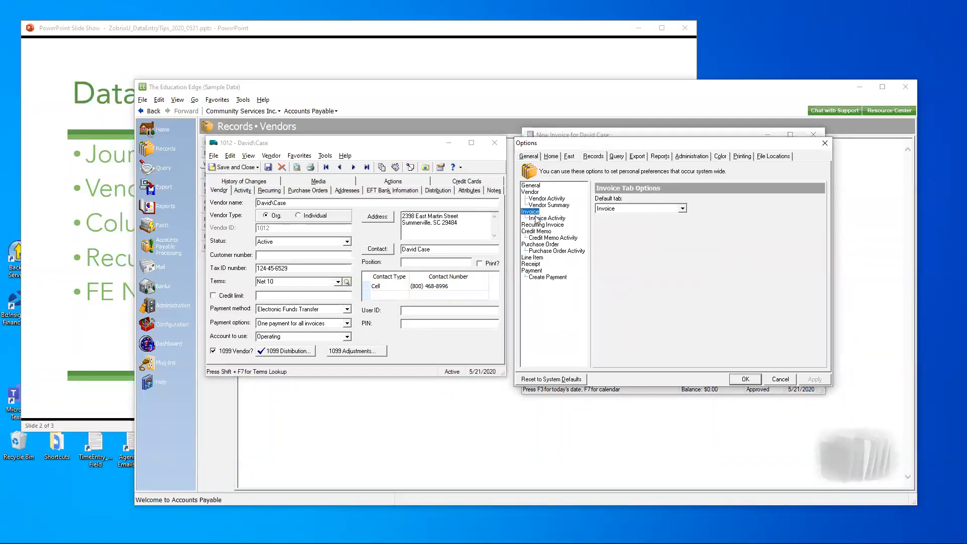
click(536, 218)
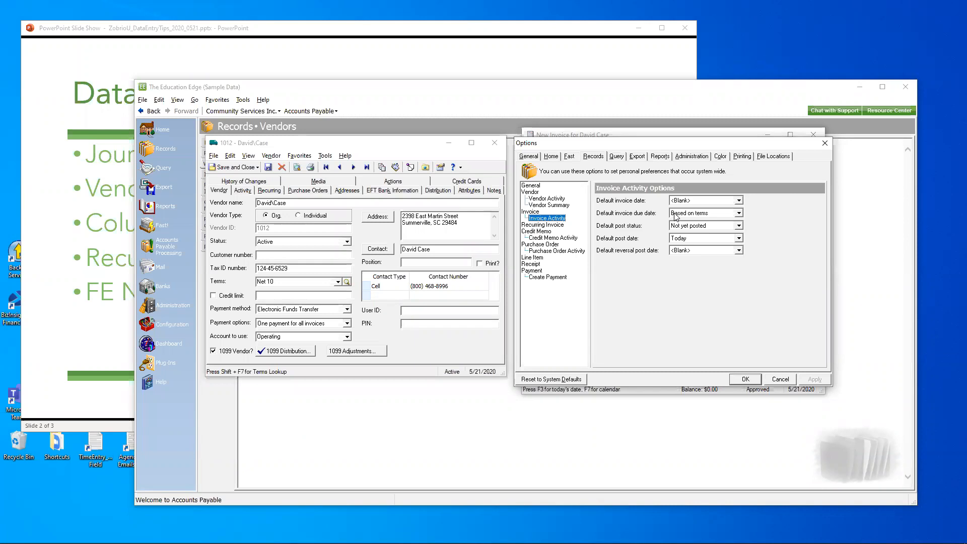
click(740, 215)
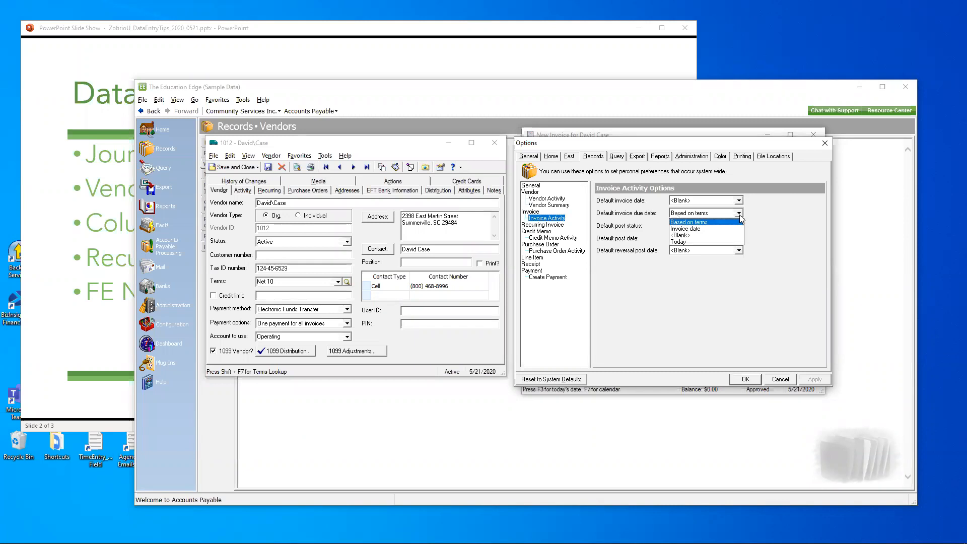
click(740, 214)
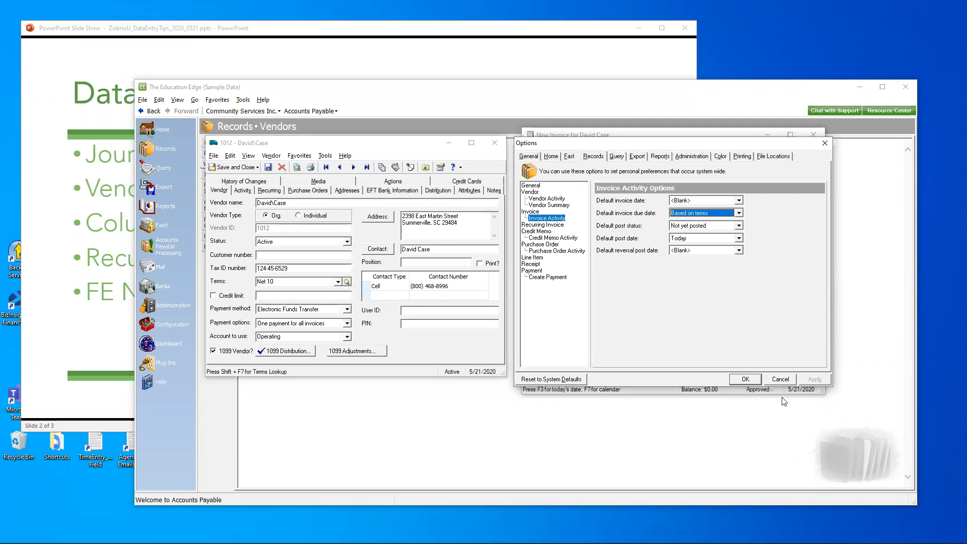
click(781, 381)
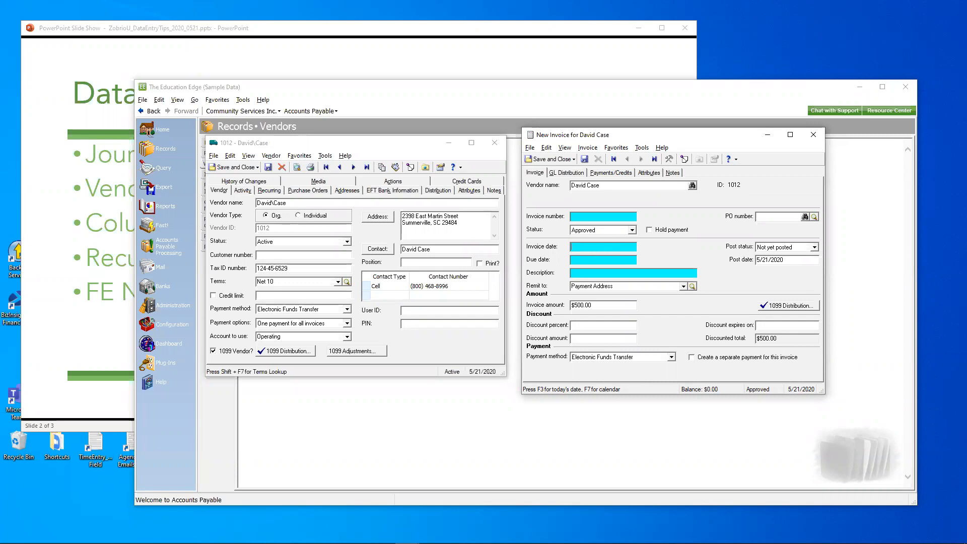
Set the new invoice's date to 5/15/2020 and check the due date calculated from the vendor's terms.
text(15)
key(Tab)
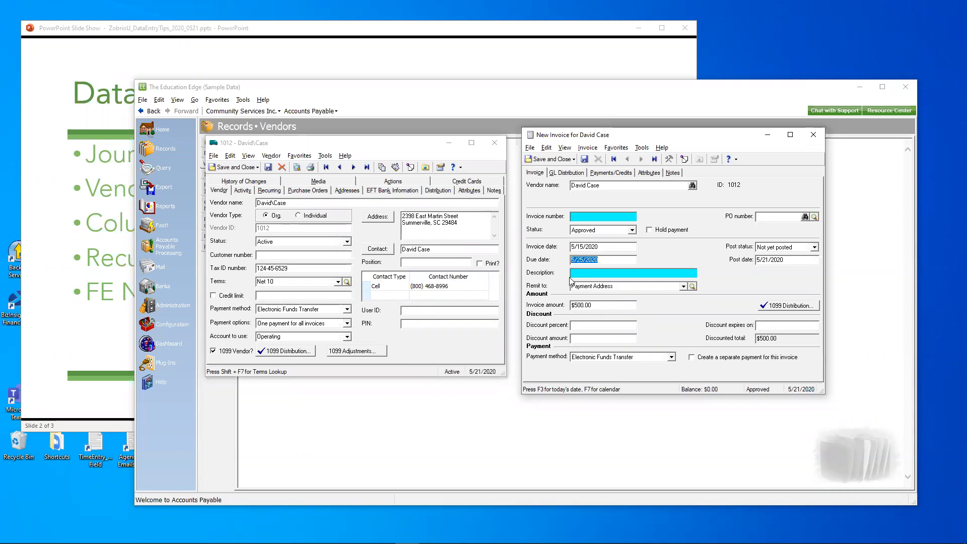
click(608, 260)
click(620, 248)
Compare the description and default settings of the vendor's address with the remit-to choices on the new invoice.
click(379, 218)
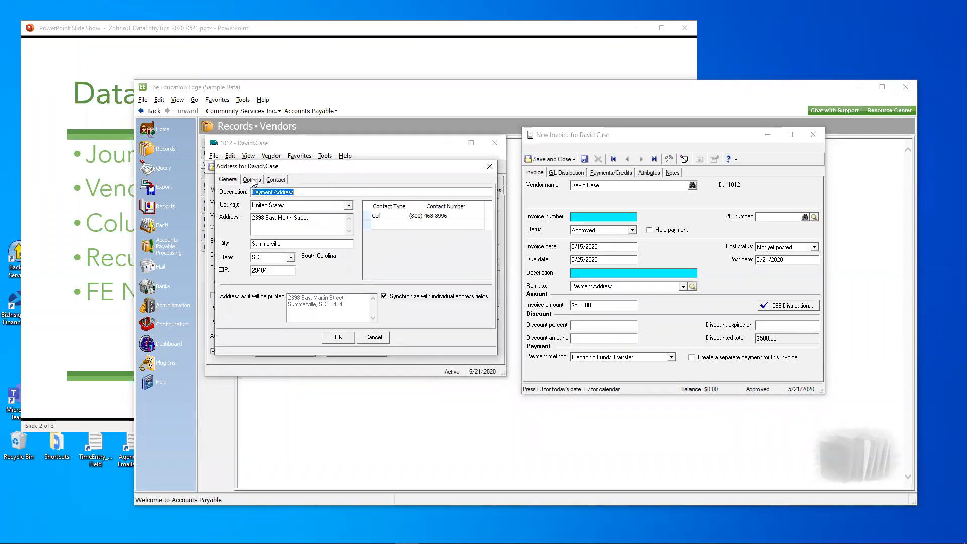
click(253, 181)
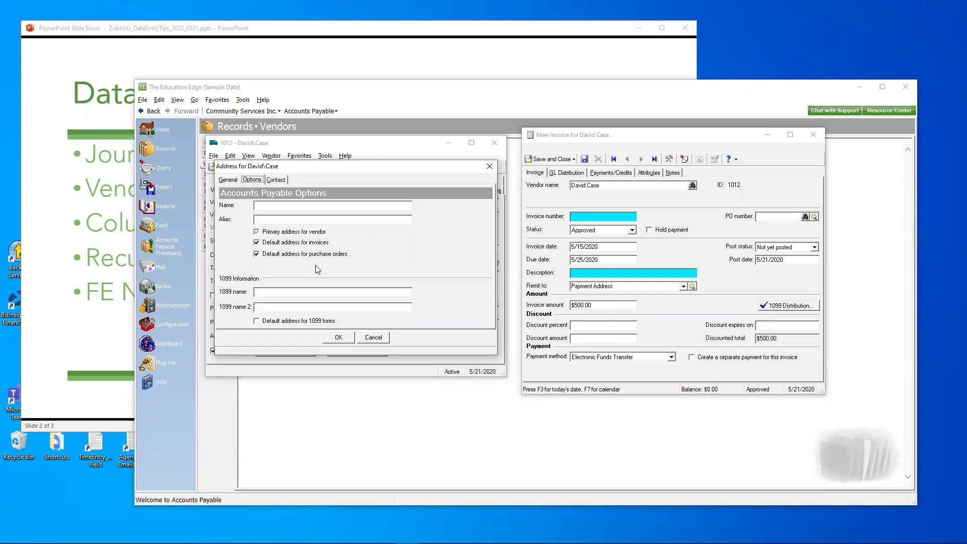
click(228, 180)
click(318, 193)
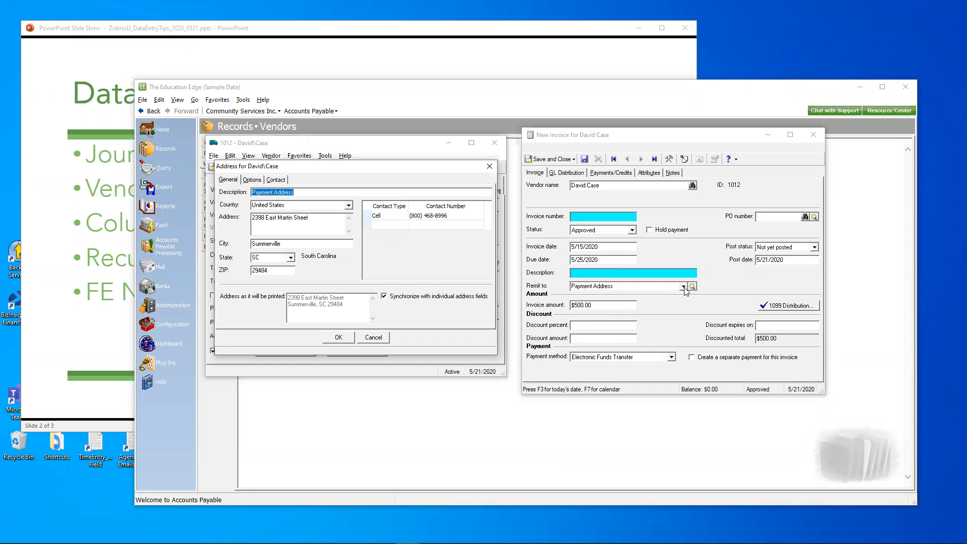
click(374, 338)
click(683, 287)
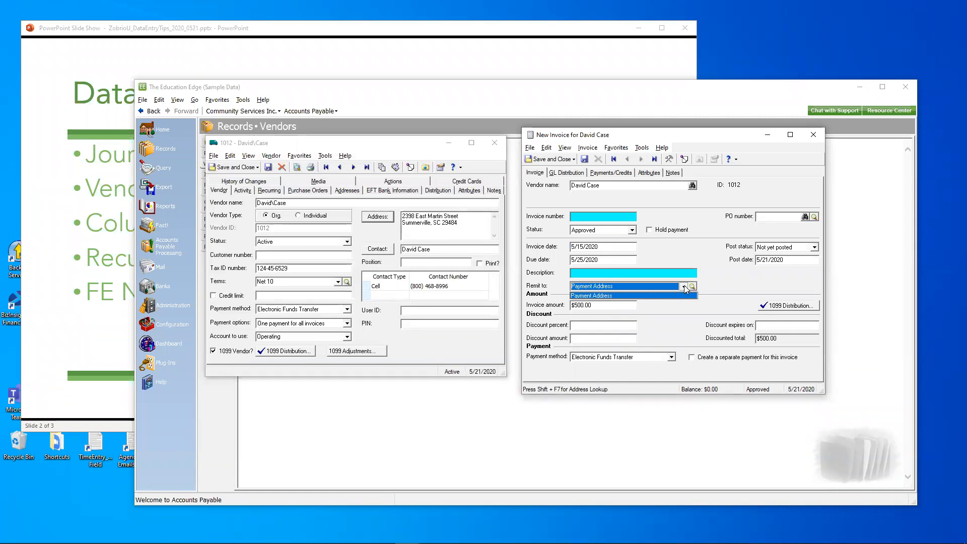
click(725, 272)
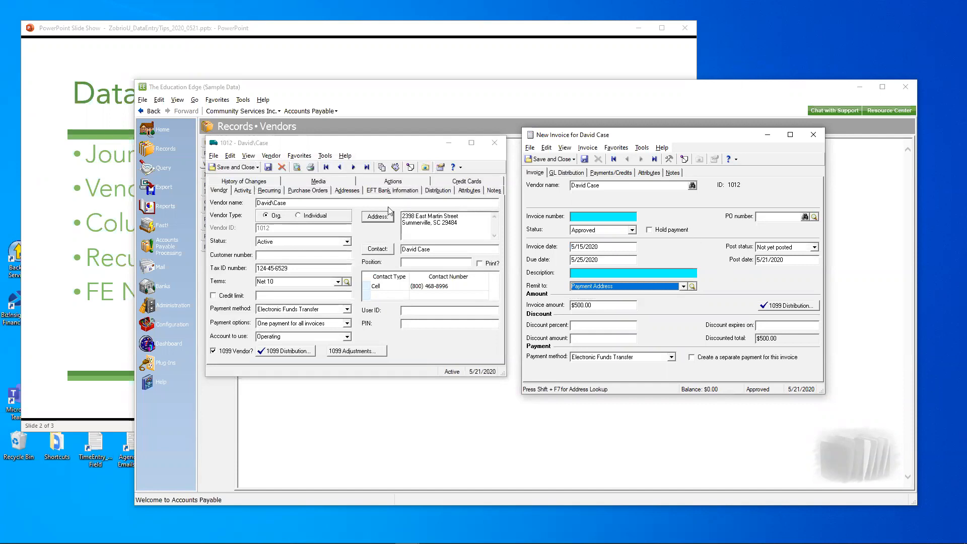
Compare the GL distribution on the new invoice with the default distribution on the vendor record.
click(570, 173)
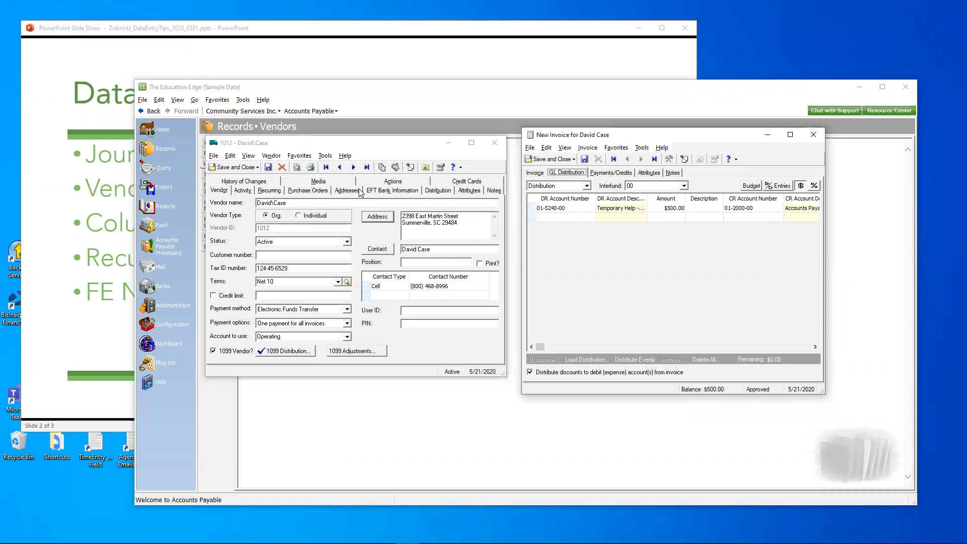
click(437, 192)
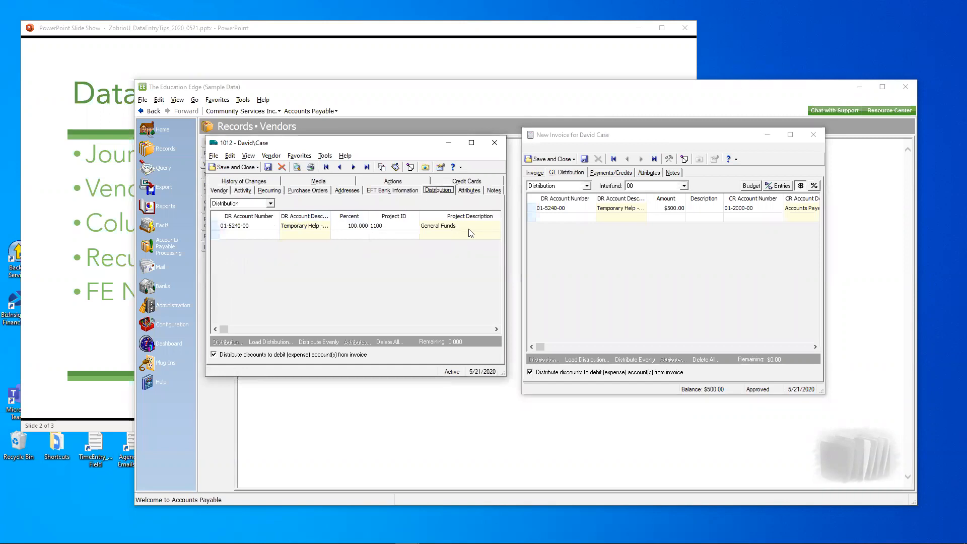
click(620, 135)
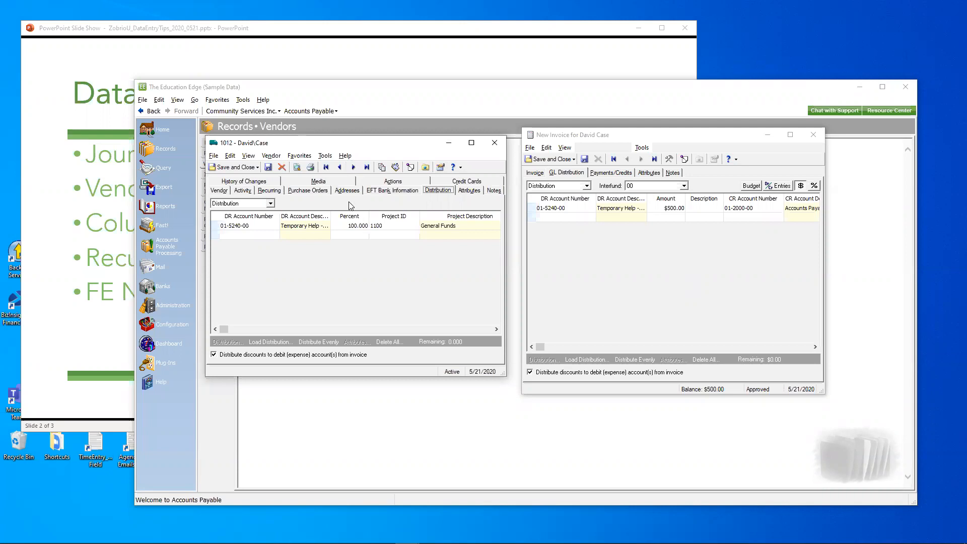
click(220, 191)
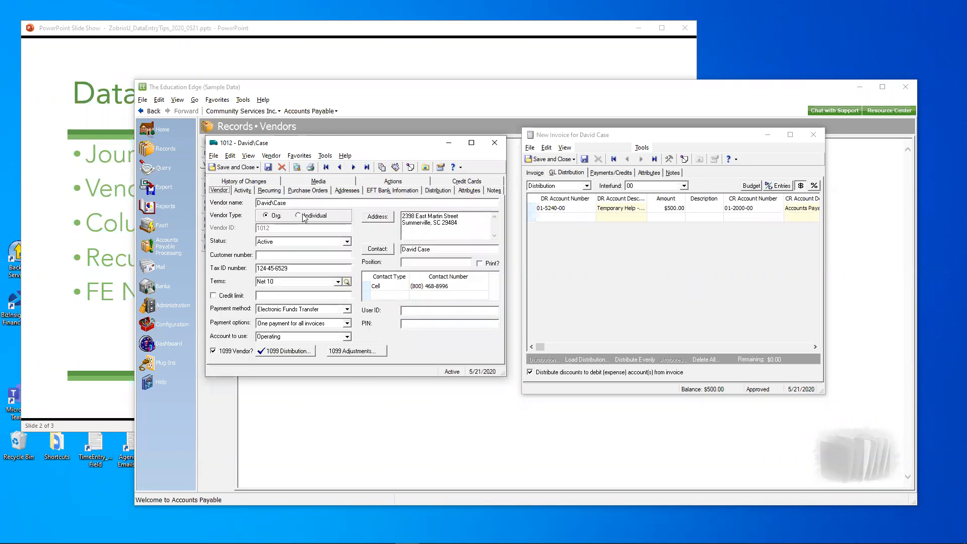
Discard the new invoice and close the vendor record.
click(818, 136)
click(510, 312)
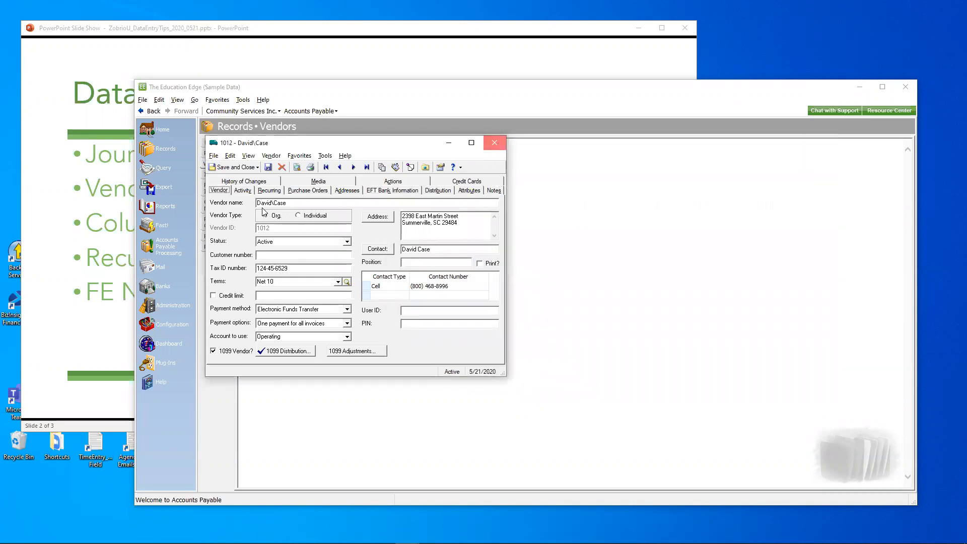
click(495, 143)
Switch to PowerPoint to check the Data Entry Tools and Tips slide, and return to The Education Edge.
key(alt+Tab)
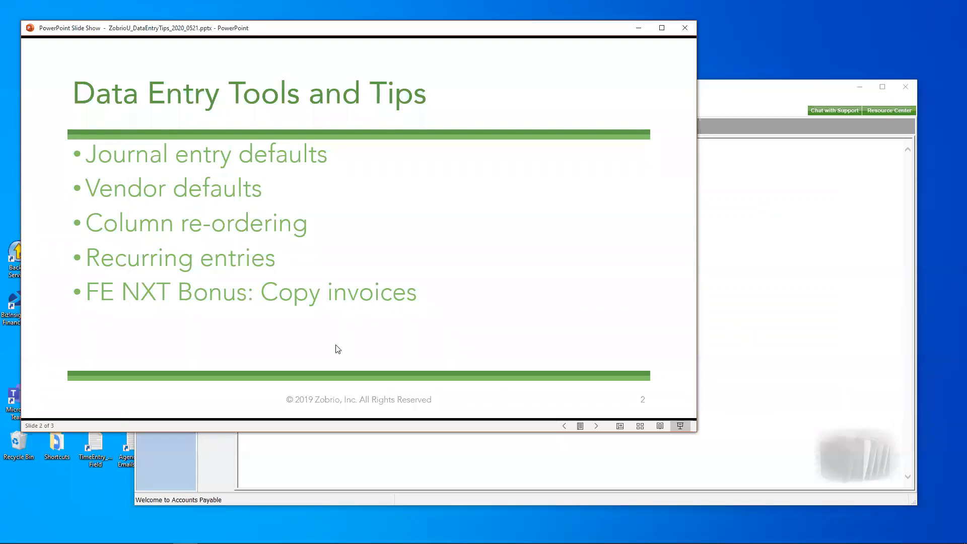
key(alt+Tab)
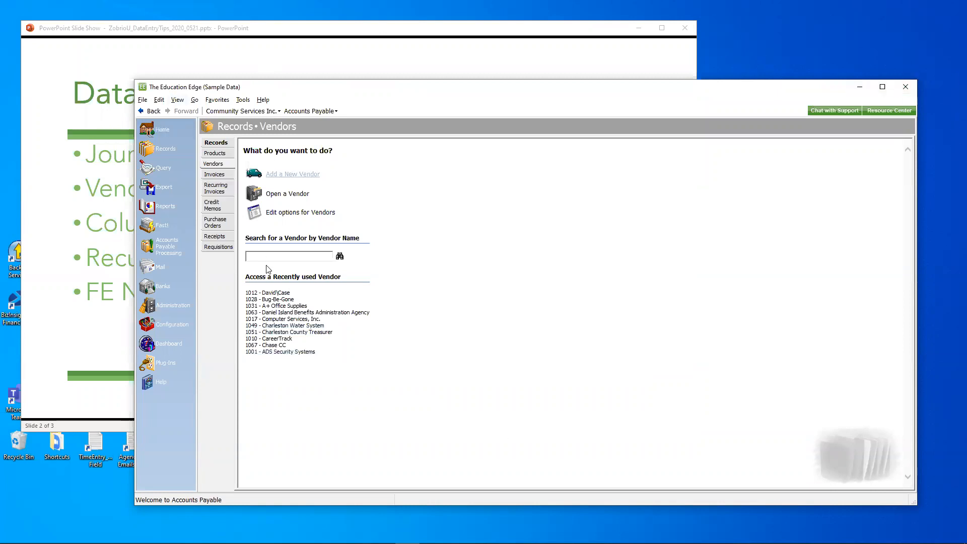
Open the activity of the most recently used vendor and widen the record window.
click(276, 294)
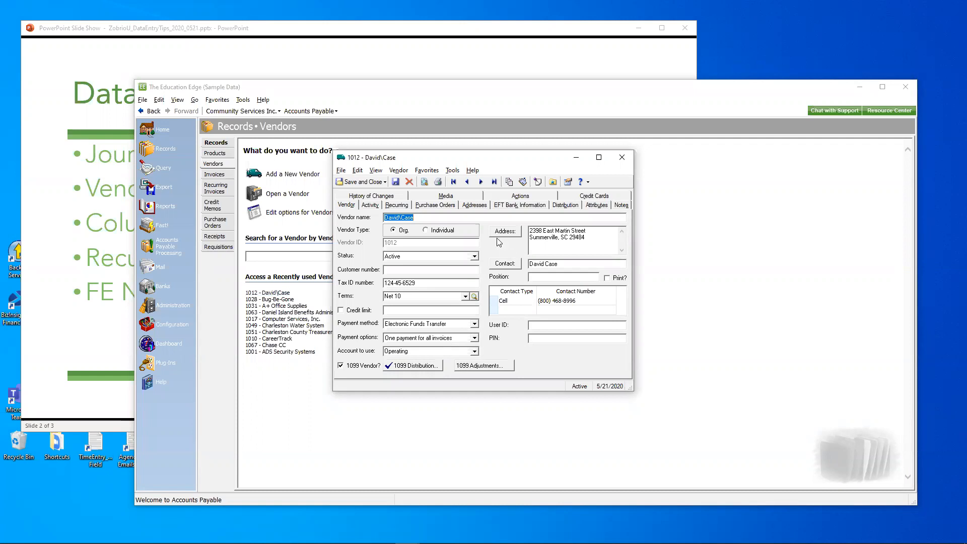
click(371, 206)
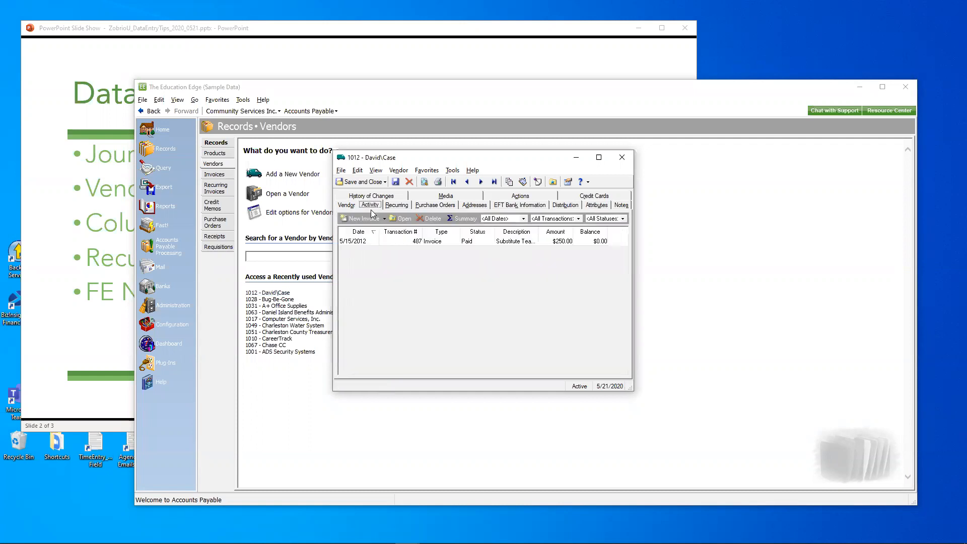
drag(635, 283, 689, 283)
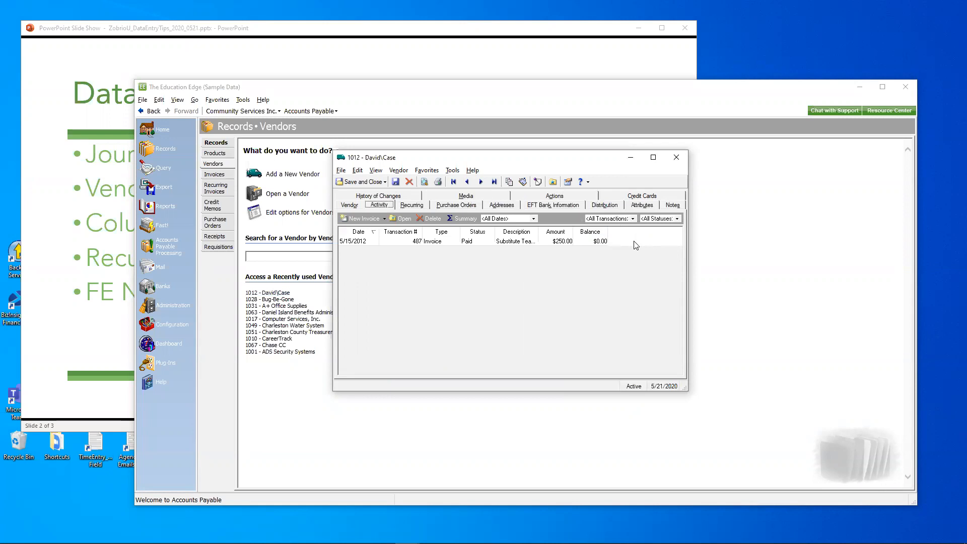
Add the Last Check # column to the columns displayed in the vendor's activity grid.
right_click(437, 286)
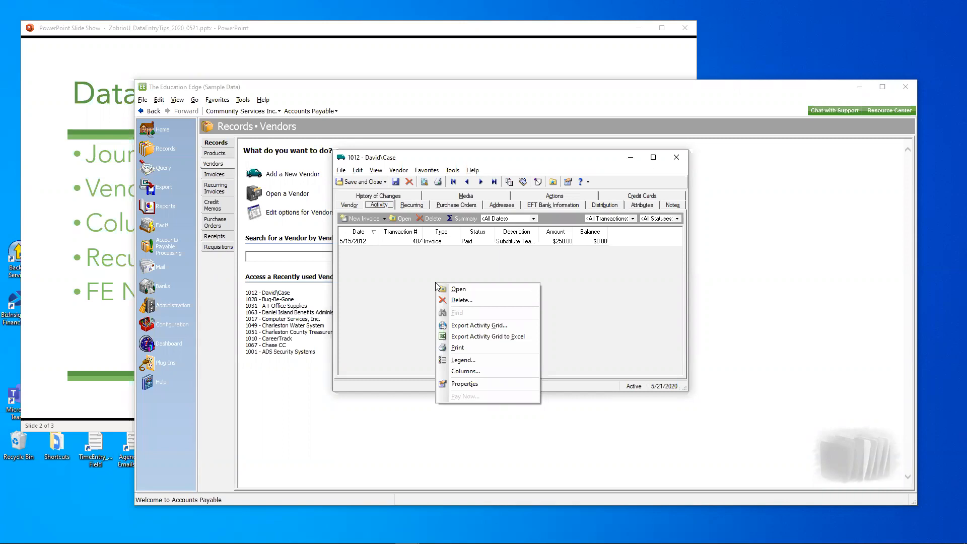
click(475, 373)
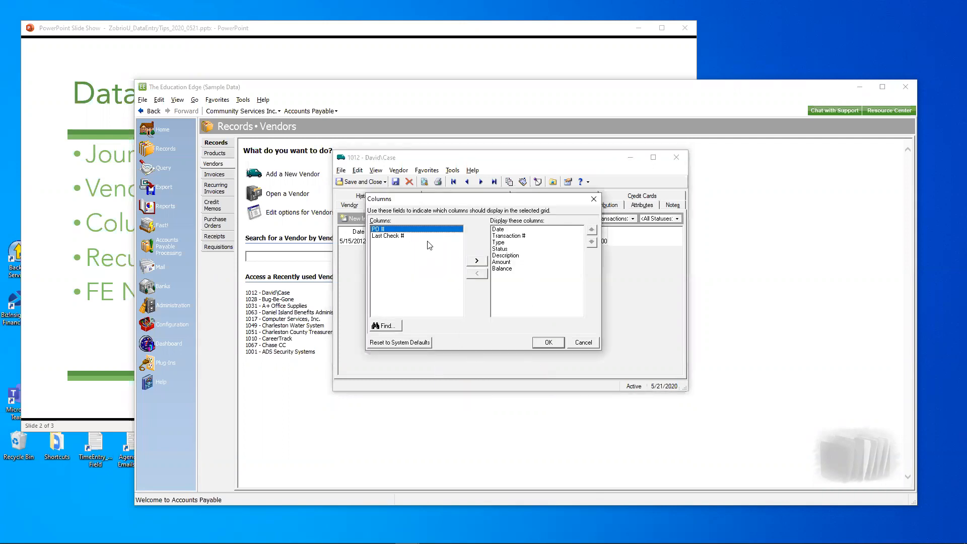
click(386, 237)
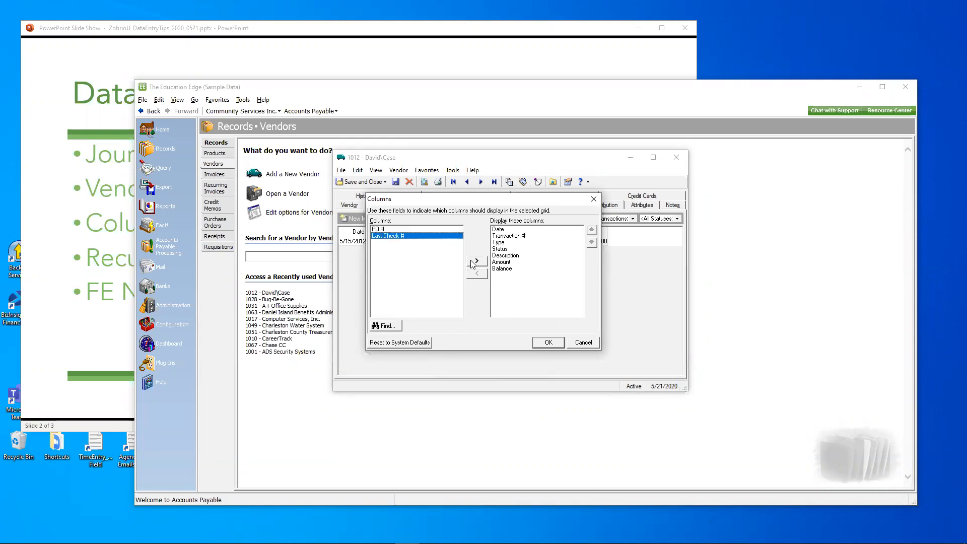
click(474, 262)
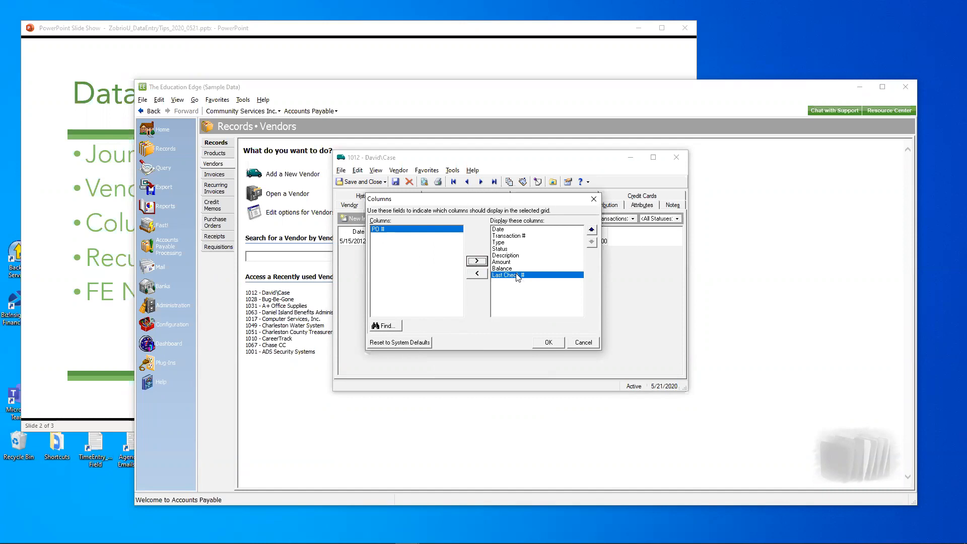
click(549, 342)
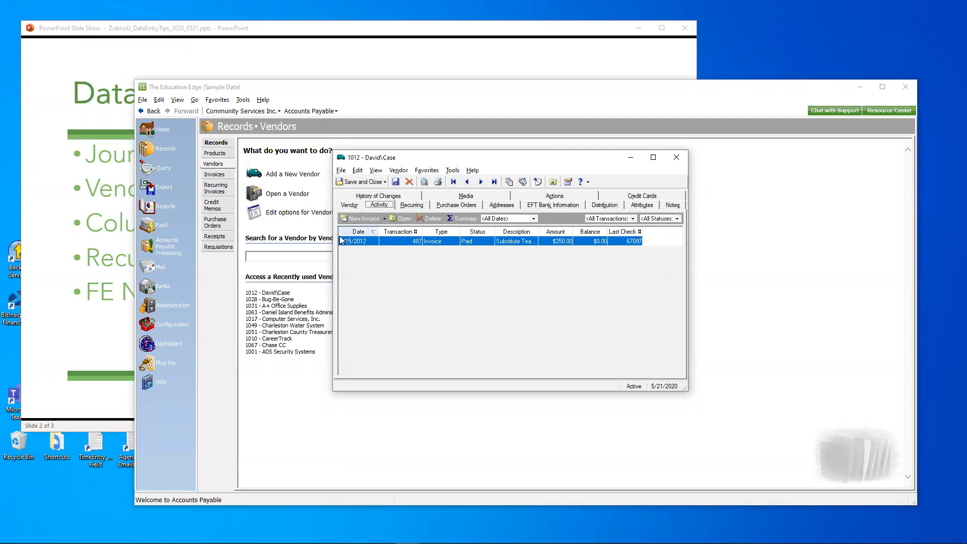
Move the Last Check # column in front of the Date column in the activity grid, and save and close the vendor.
click(624, 237)
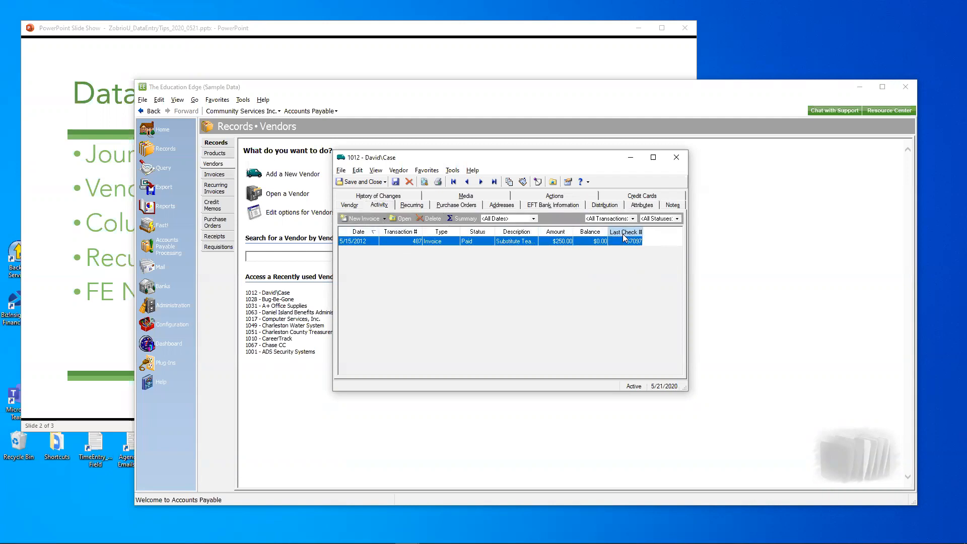
drag(624, 235, 351, 231)
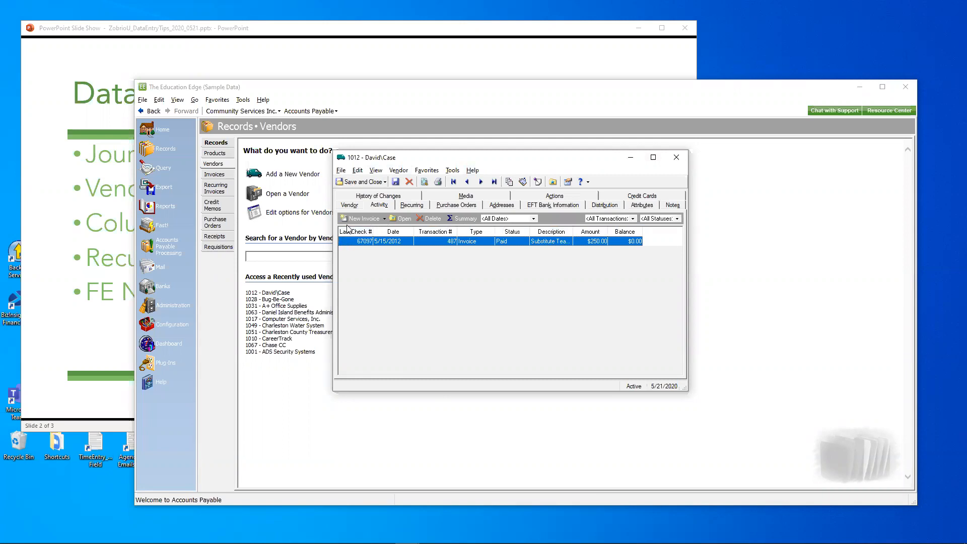
click(374, 182)
Check the column order in the activity grid of the A+ Office Supplies vendor, and close the record.
click(295, 306)
click(371, 206)
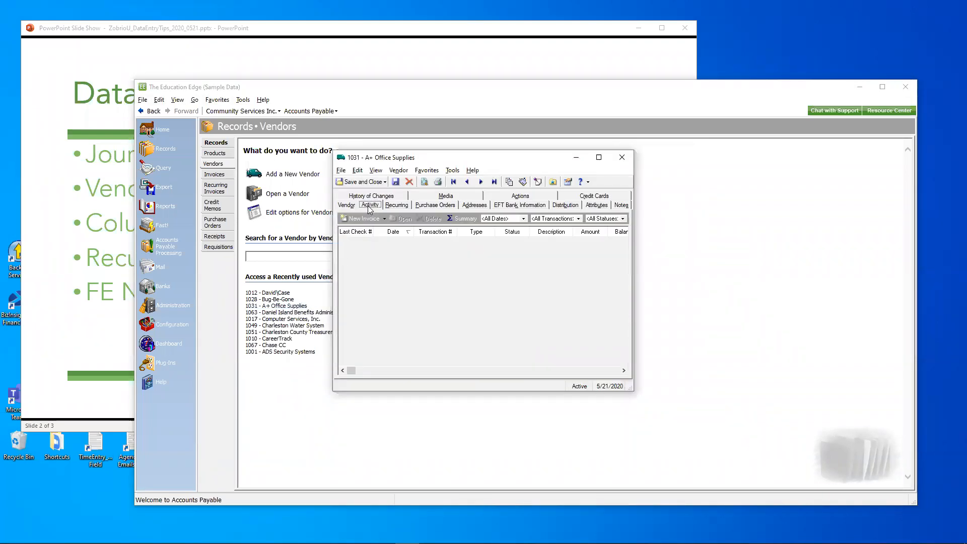
click(622, 157)
Open the activity of the second most recently used vendor and place the Last Check # column after Type through the grid's column settings.
click(274, 299)
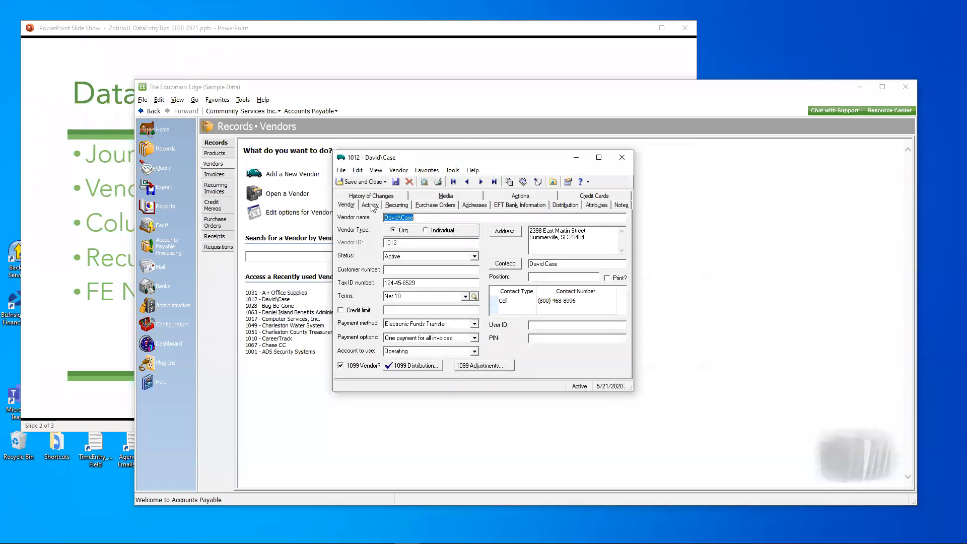
click(371, 207)
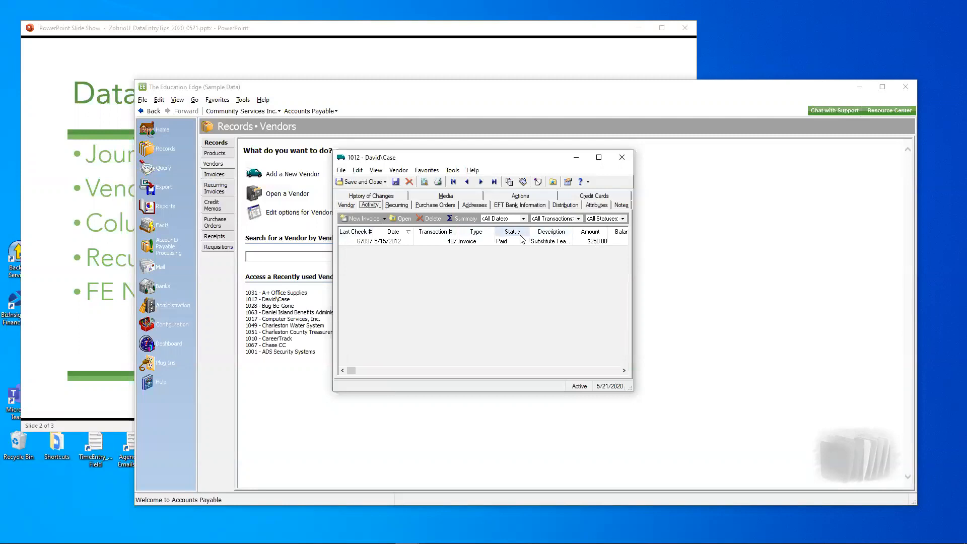
right_click(404, 261)
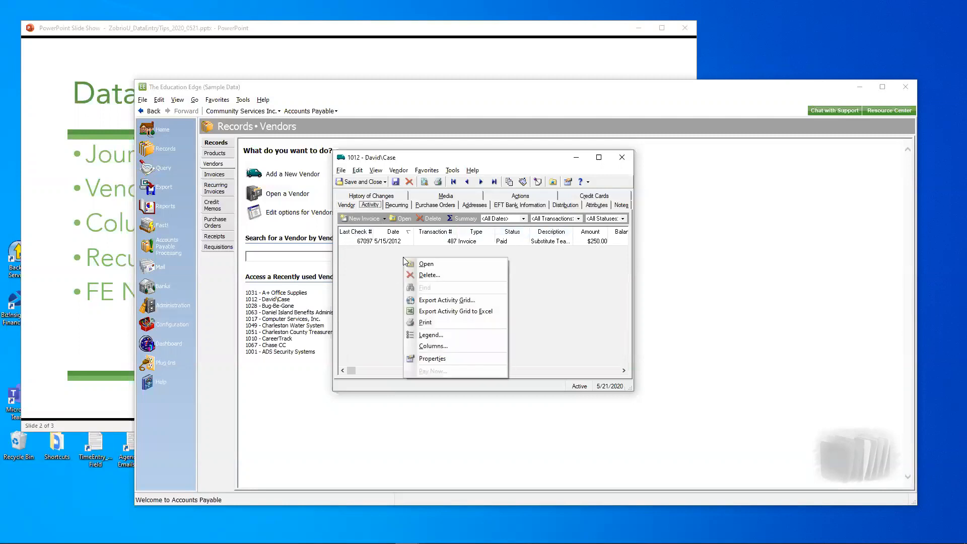
click(437, 348)
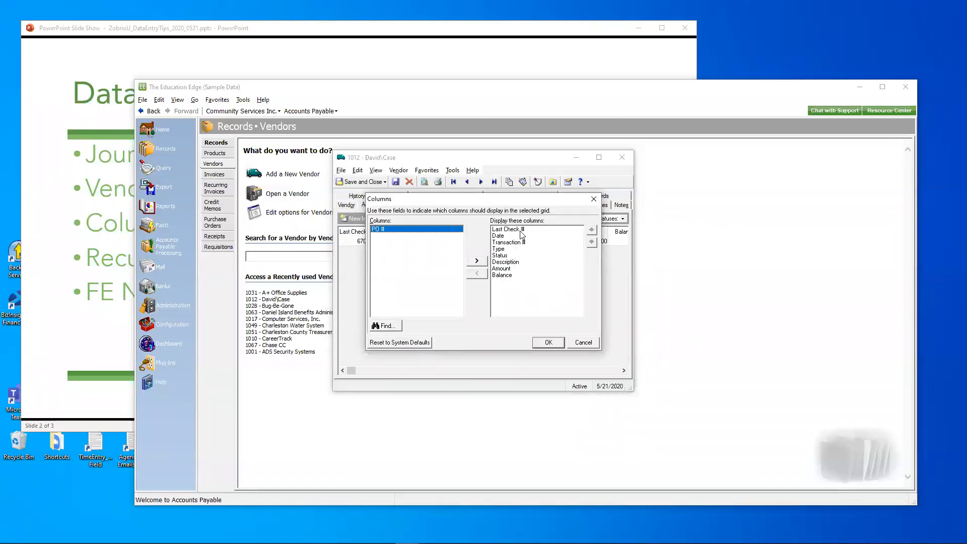
click(522, 230)
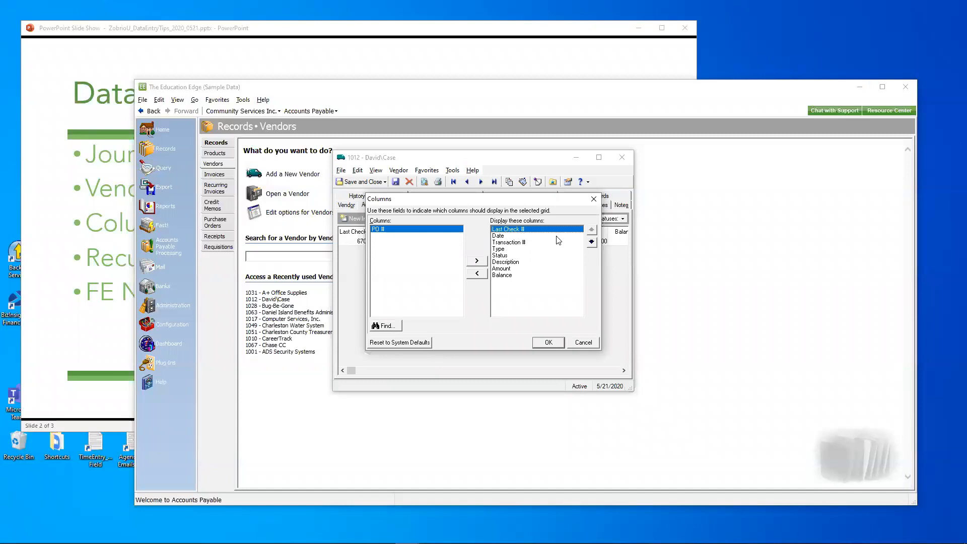
click(592, 243)
click(592, 243)
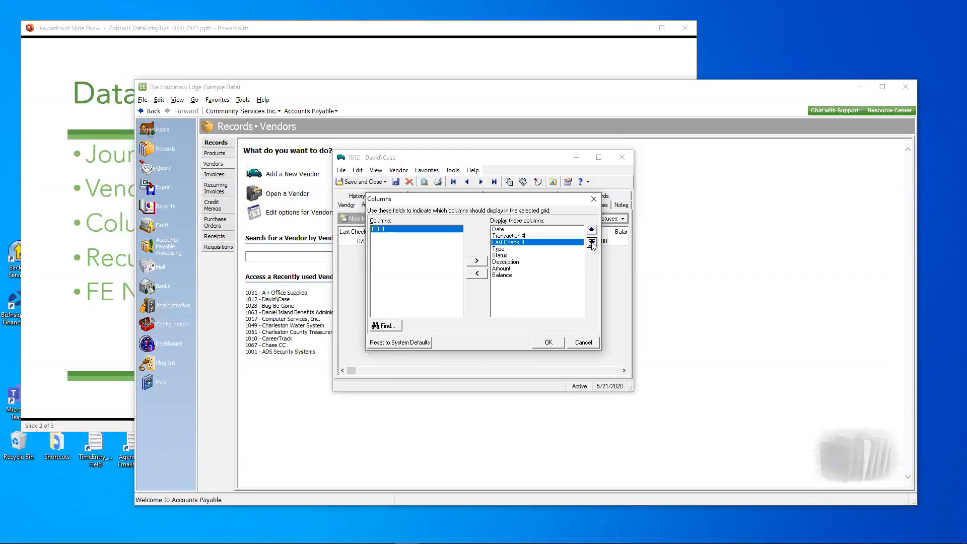
click(592, 243)
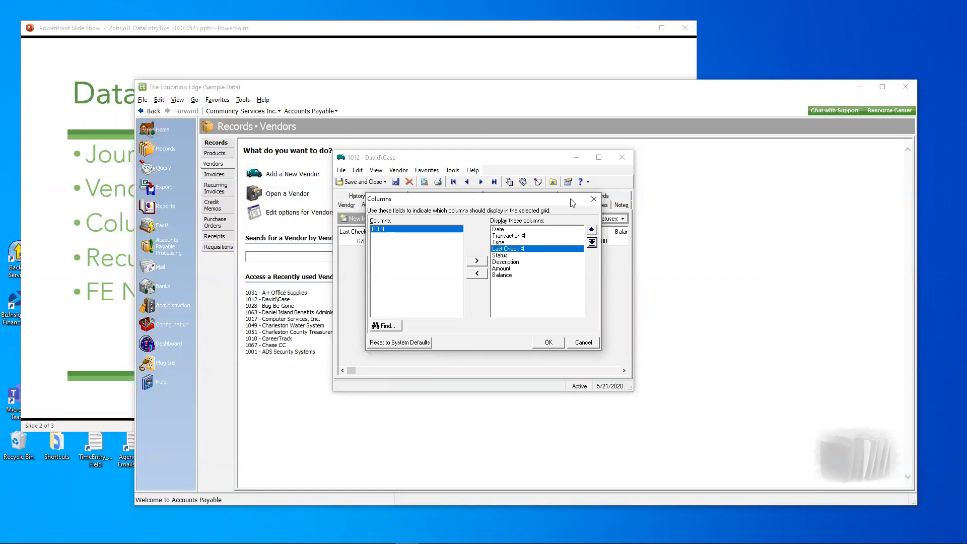
click(547, 343)
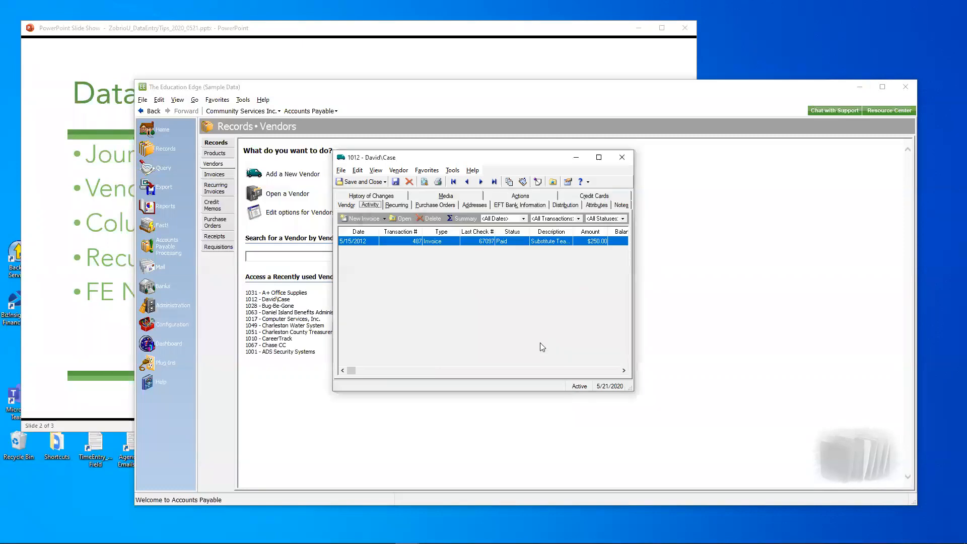
Move the Last Check # column in front of the Date column directly in the grid, and save and close the vendor.
mouse_move(472, 233)
mouse_down()
mouse_move(605, 241)
mouse_move(356, 238)
mouse_up()
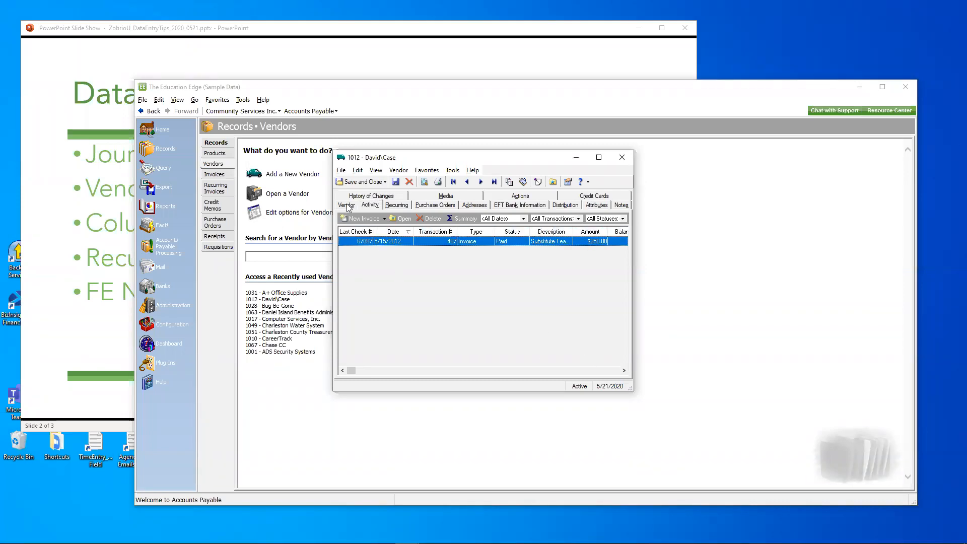
click(361, 181)
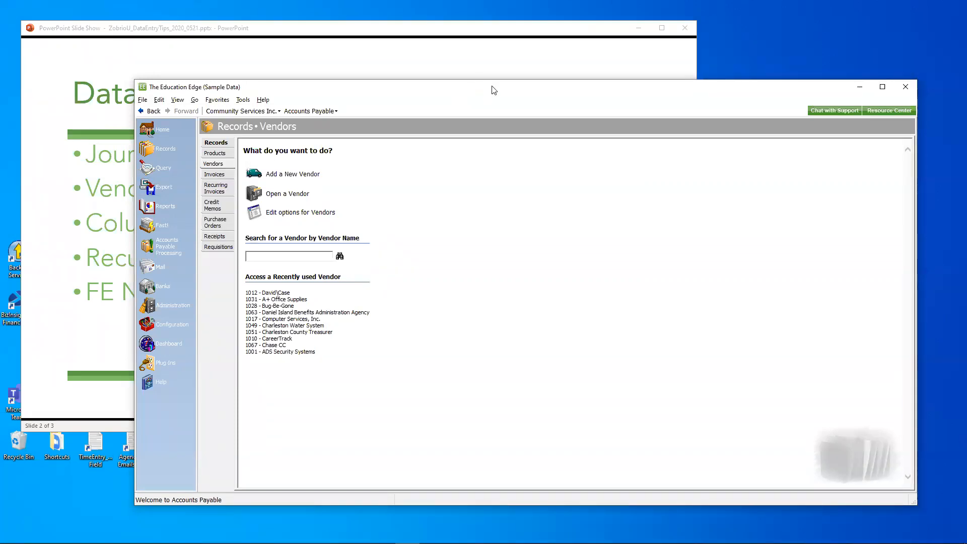
drag(501, 86, 528, 77)
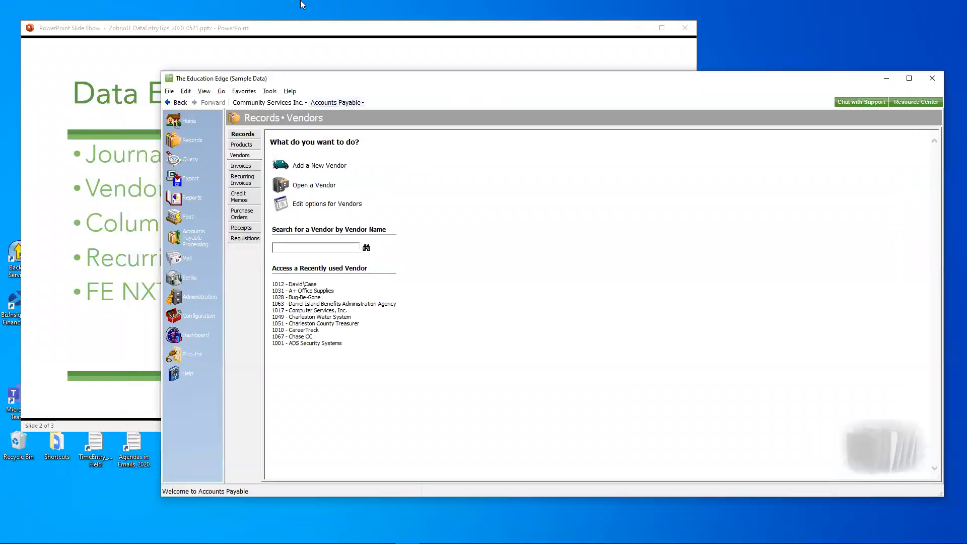
click(312, 31)
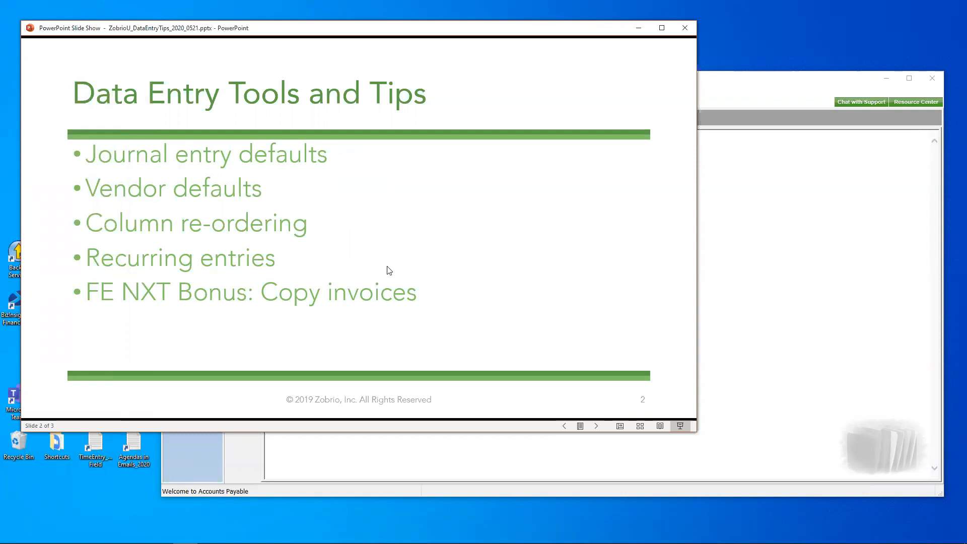
click(773, 84)
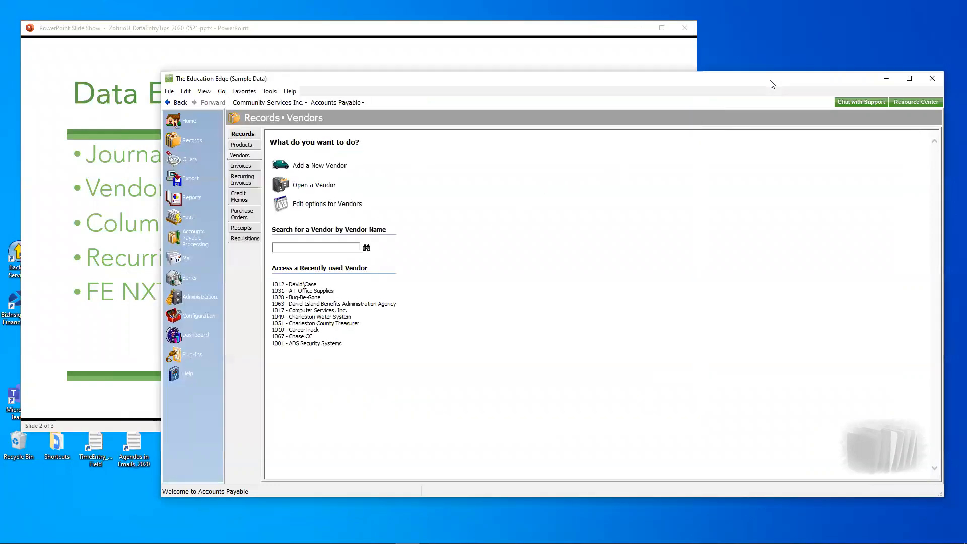
Examine the fields and invoice schedule of a new recurring invoice for the most recently used vendor, and close both records without saving.
click(305, 286)
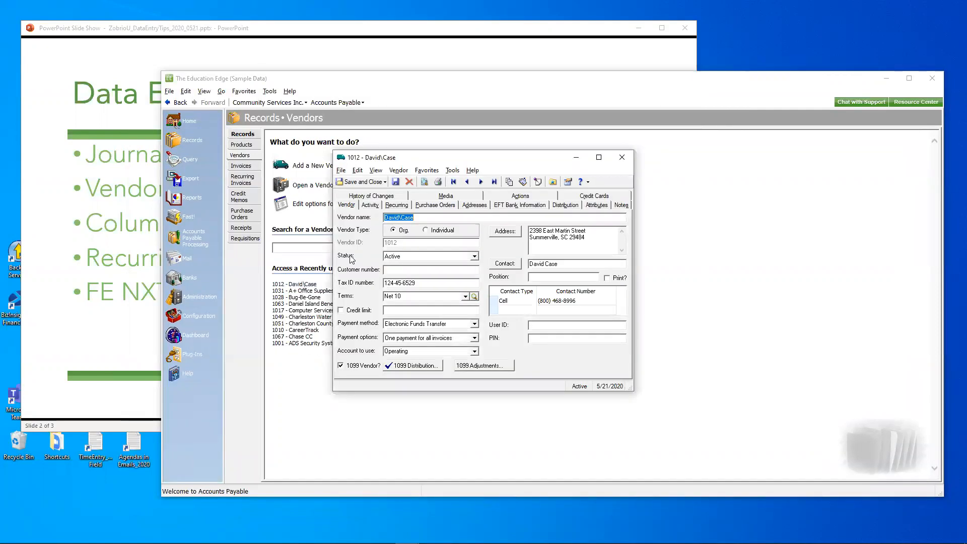
click(392, 205)
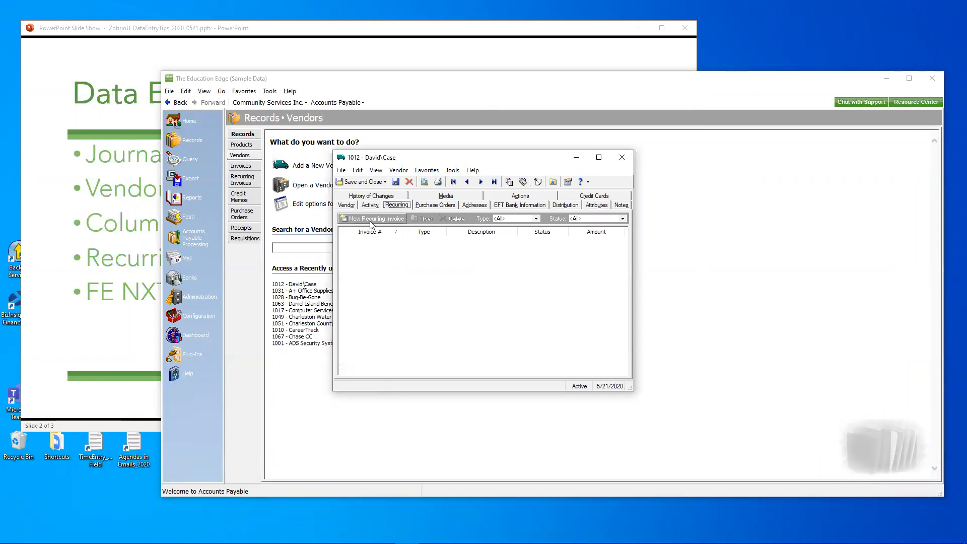
click(352, 220)
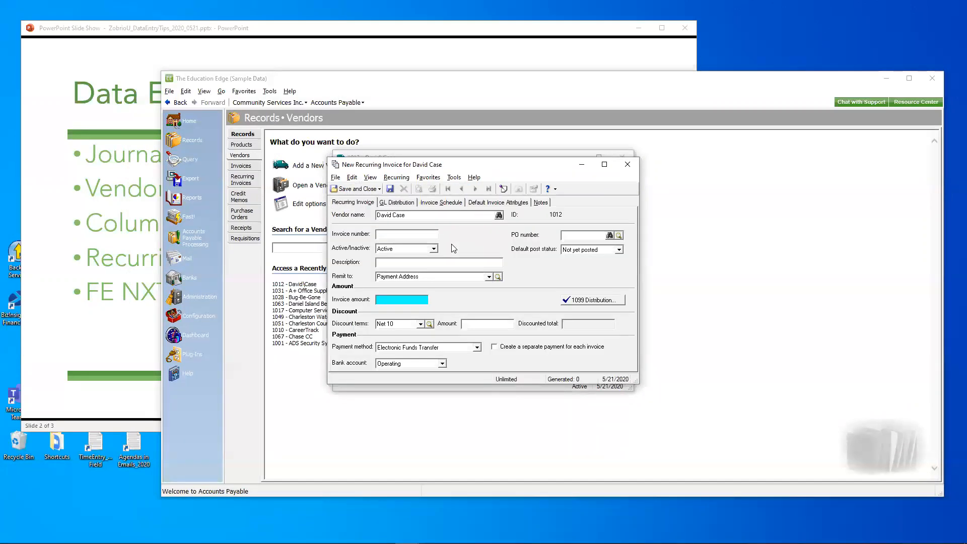
click(443, 203)
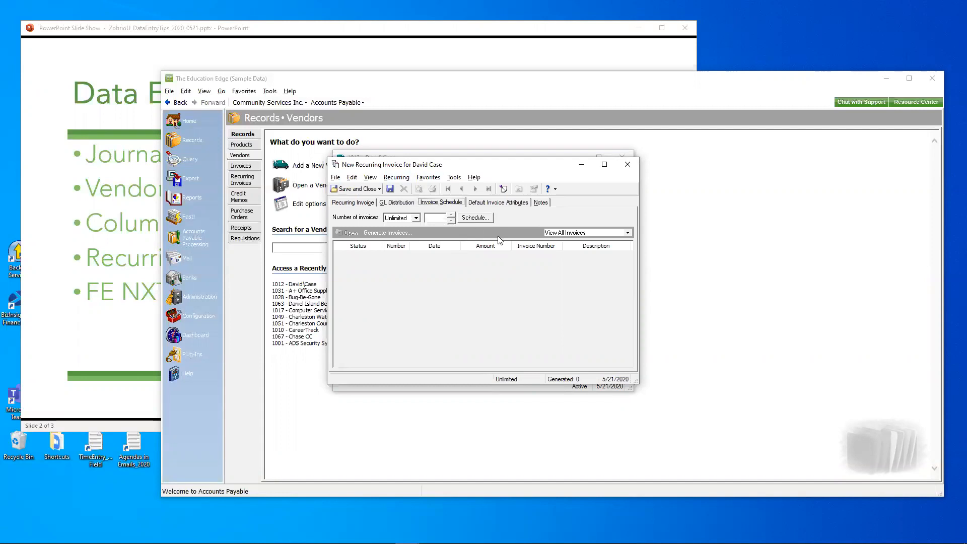
click(628, 165)
click(510, 318)
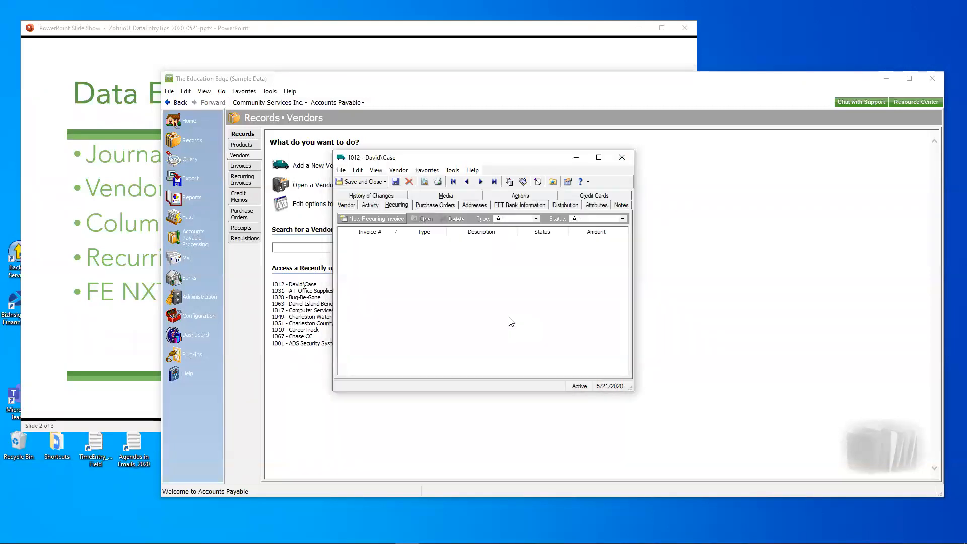
click(624, 157)
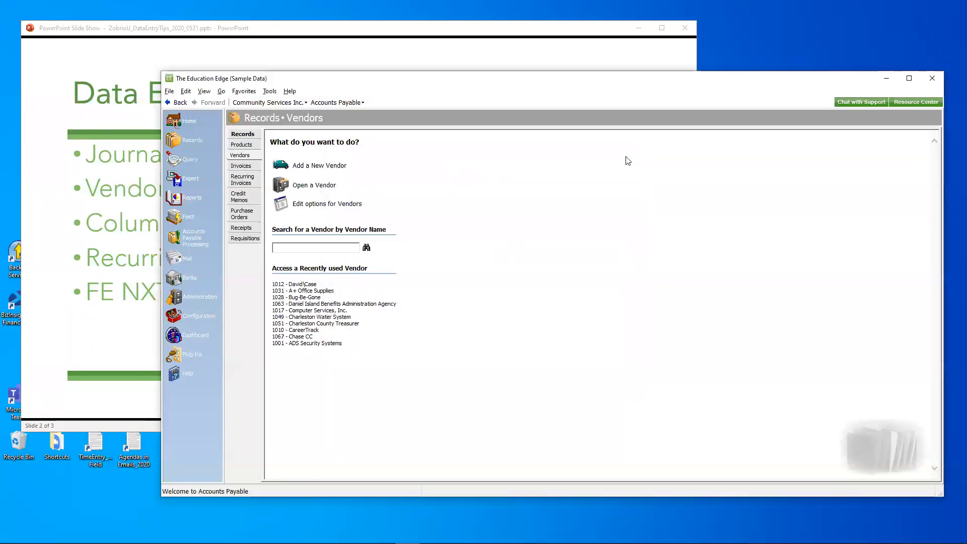
Switch to General Ledger and list the Recurring Amount Batch type under Journal Entry.
click(361, 107)
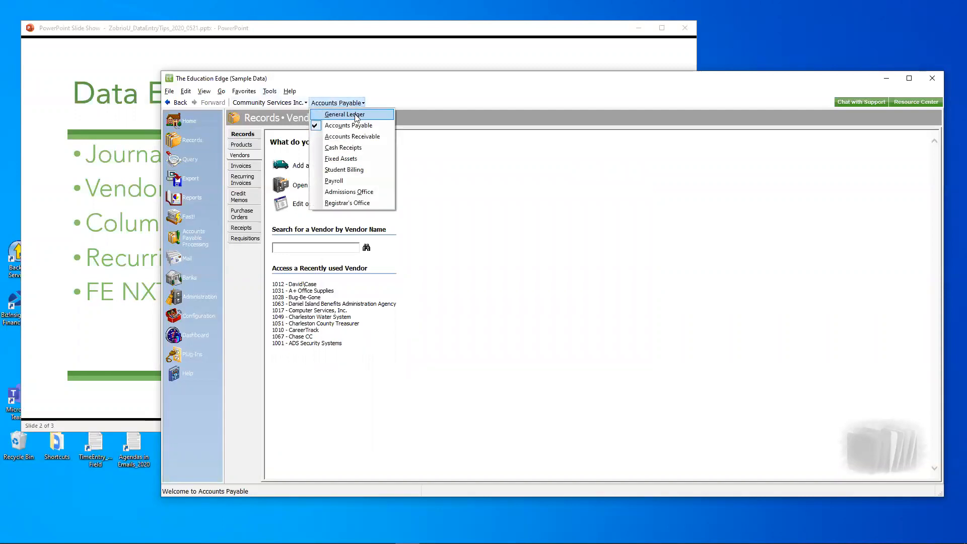
click(345, 114)
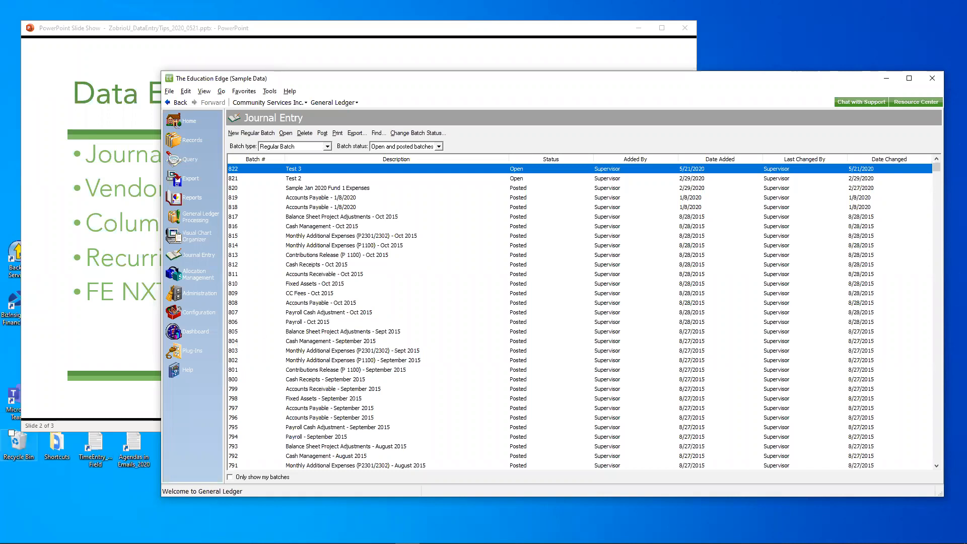
click(328, 146)
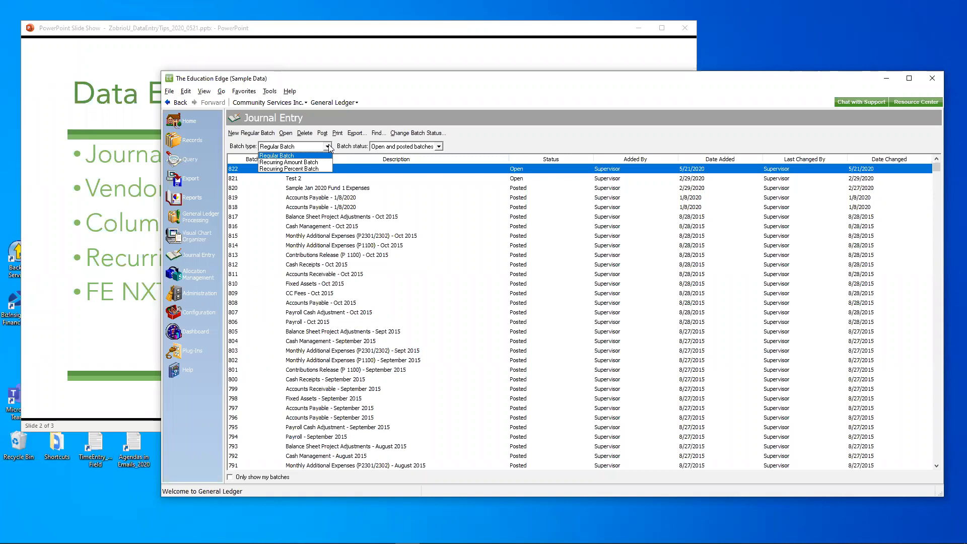
click(297, 161)
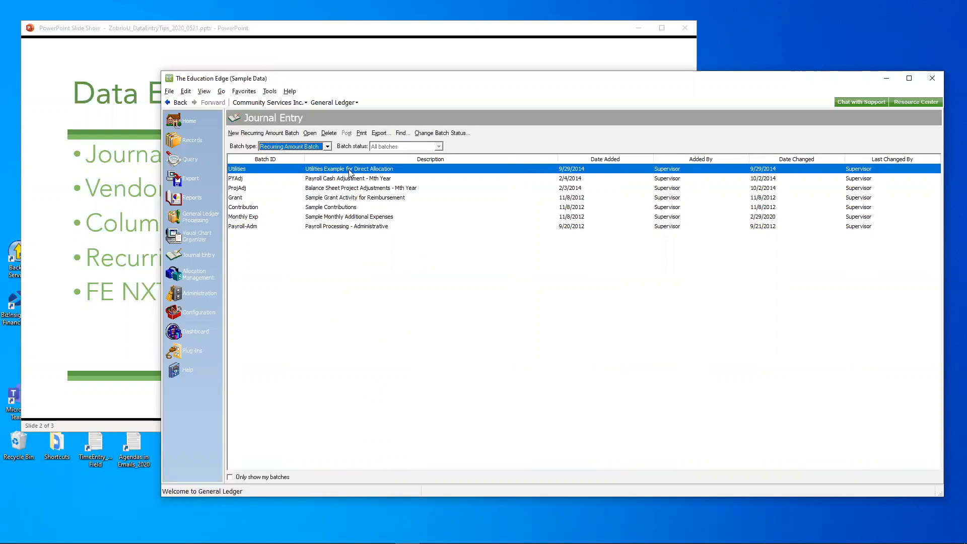
Open the Utilities recurring amount batch and widen its Journal reference column.
click(333, 200)
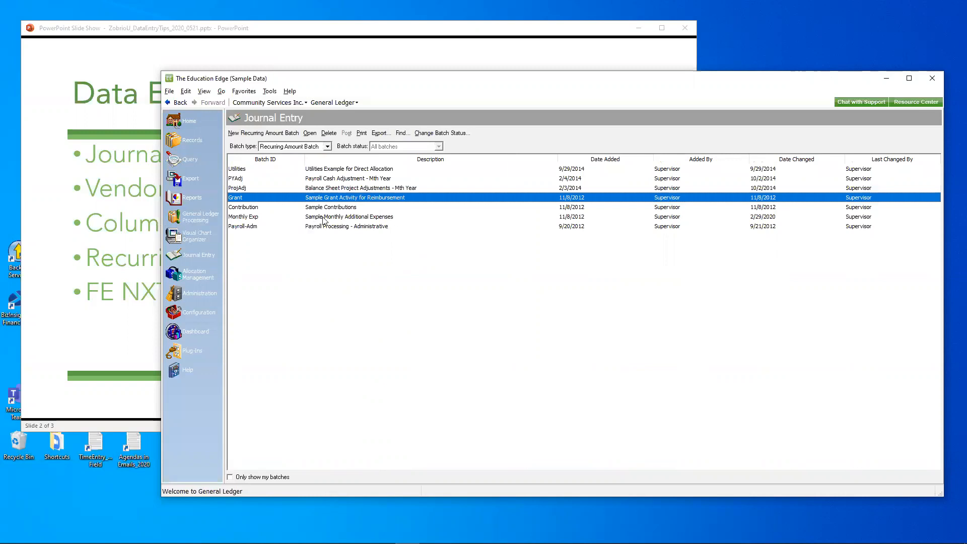
click(335, 171)
double_click(334, 171)
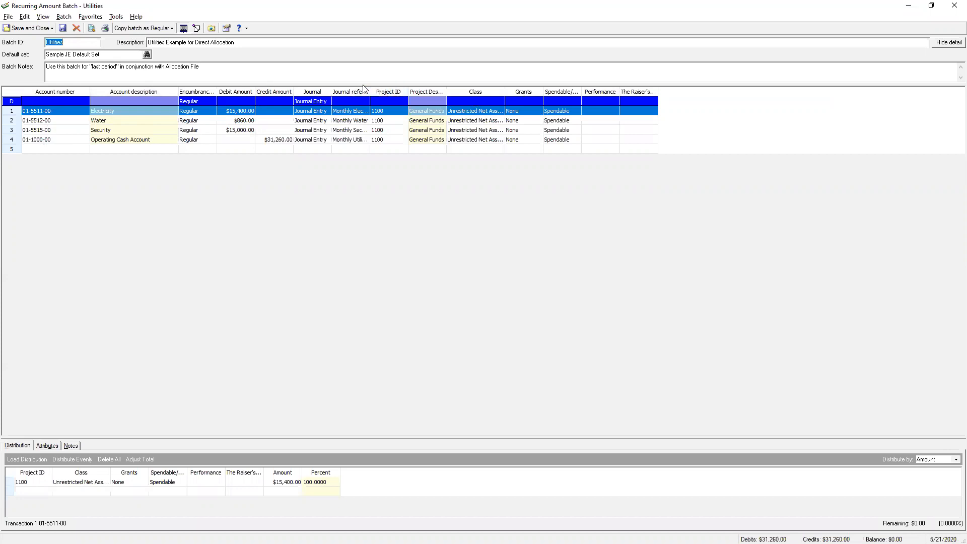
drag(373, 92, 474, 93)
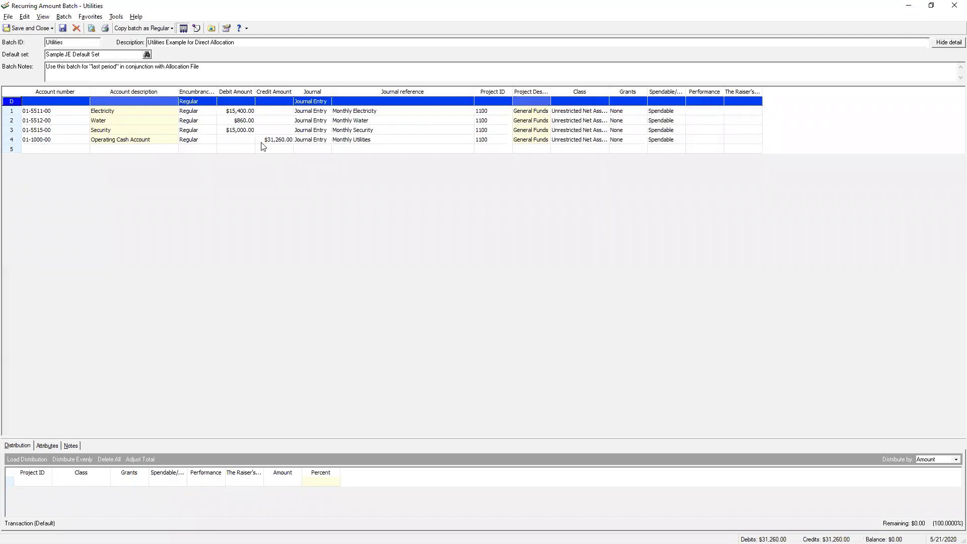
Set the debit amounts for Electricity, Water and Security and the Operating Cash Account credit to 0, and save and close the batch.
click(241, 114)
text(0)
key(Down)
text(0)
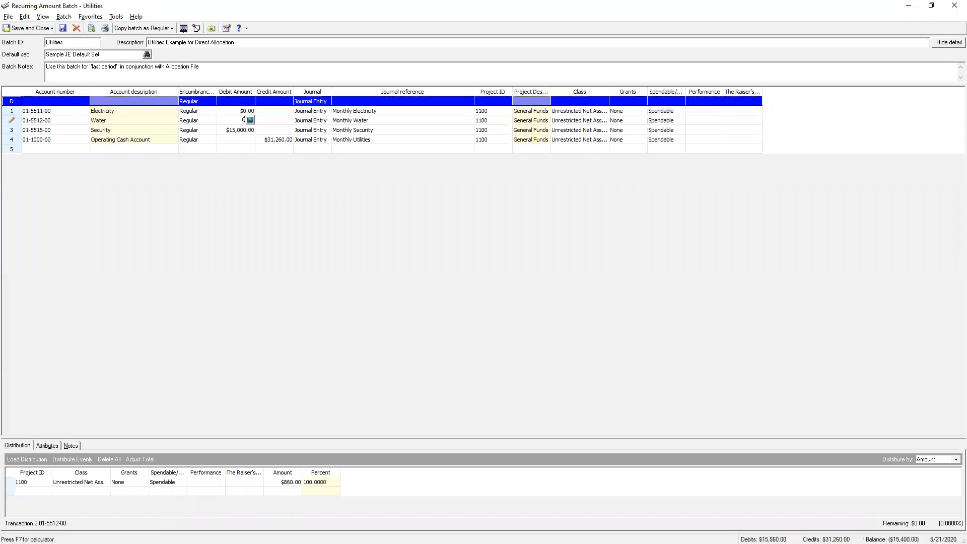
click(243, 130)
text(0)
click(279, 140)
text(0)
click(283, 195)
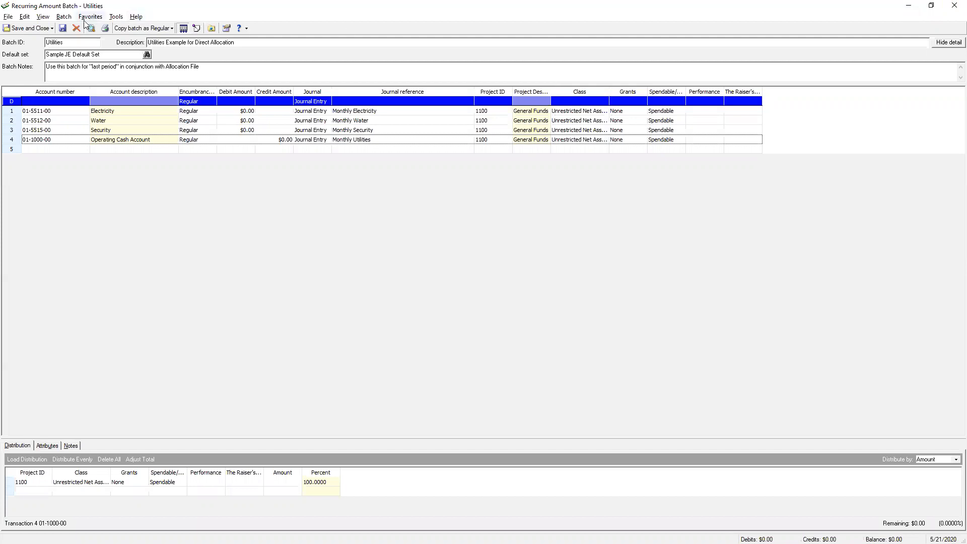
click(28, 28)
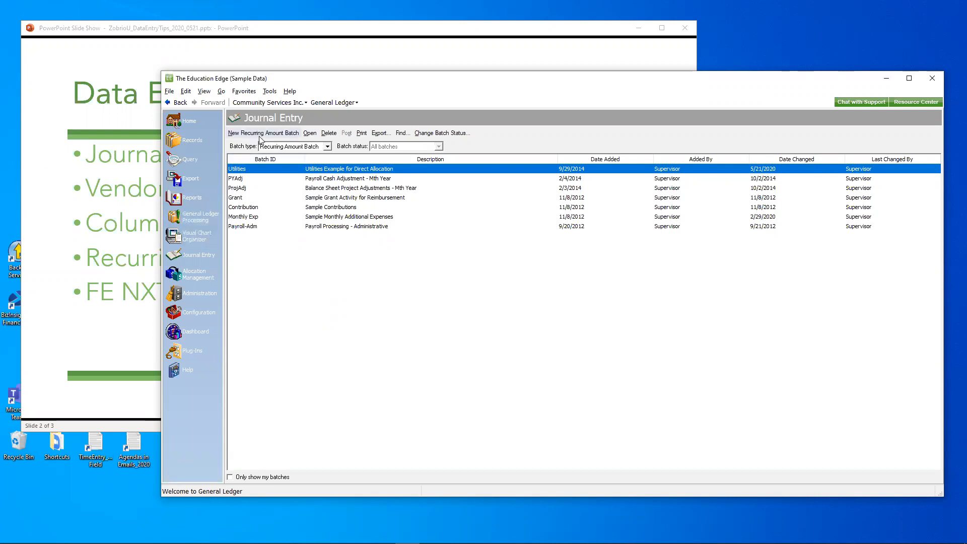
Return to the regular batches, create a new regular batch with the description Test 4, and save it.
click(304, 151)
click(297, 156)
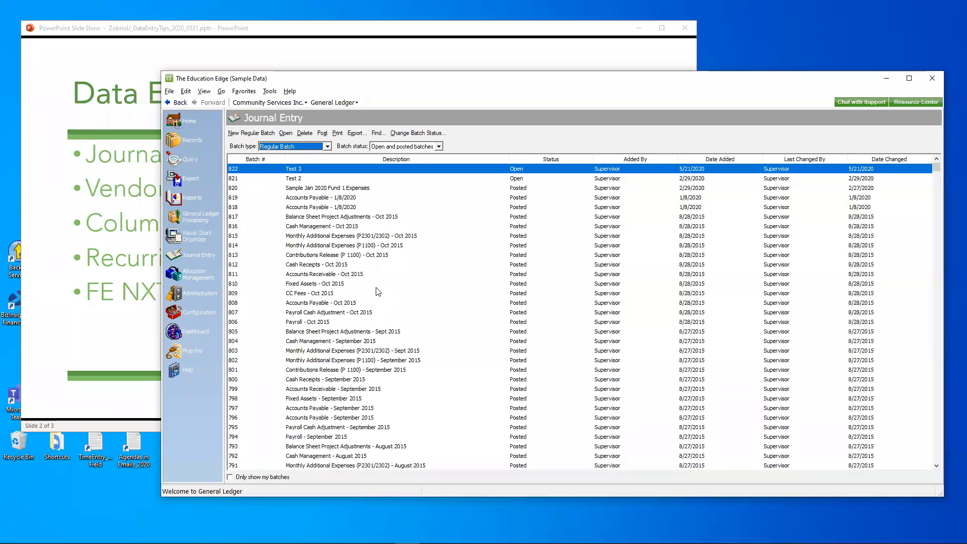
click(238, 133)
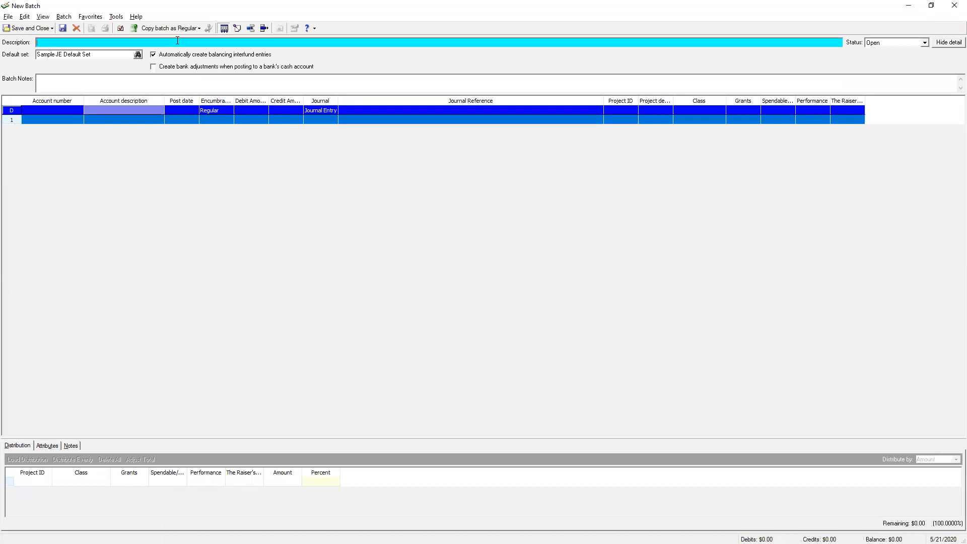
text(Test 4)
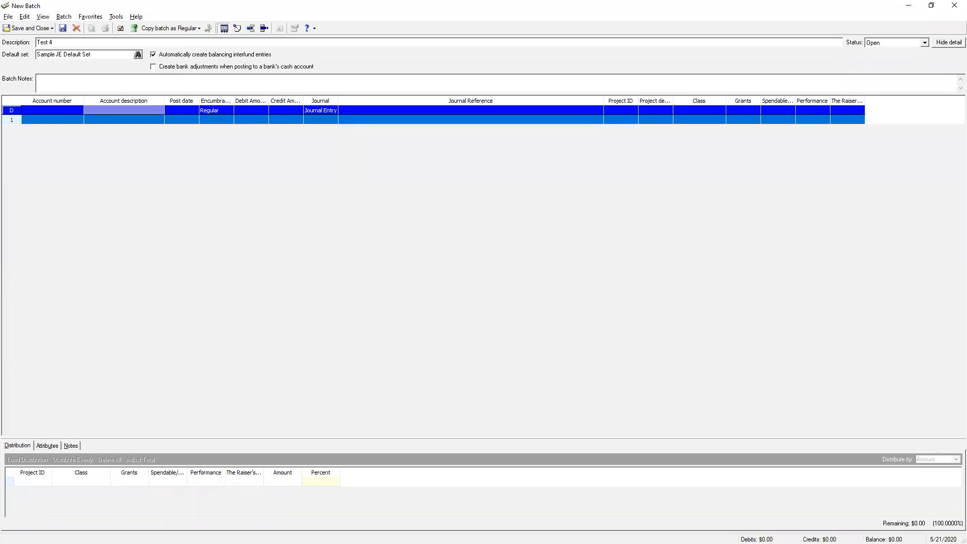
click(63, 28)
Load the Utilities recurring batch into Test 4 with a 5/15/2020 post date, and close the batch without saving.
click(64, 17)
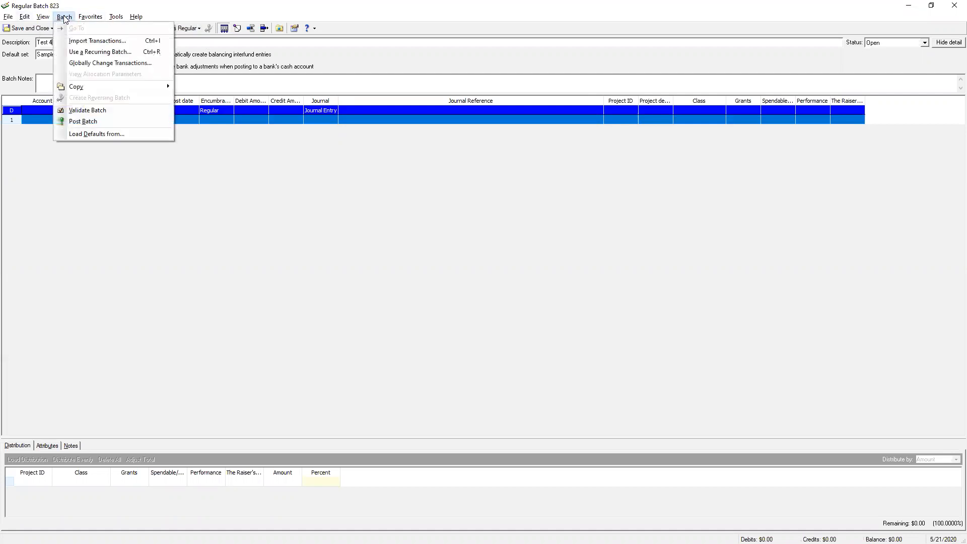
click(71, 53)
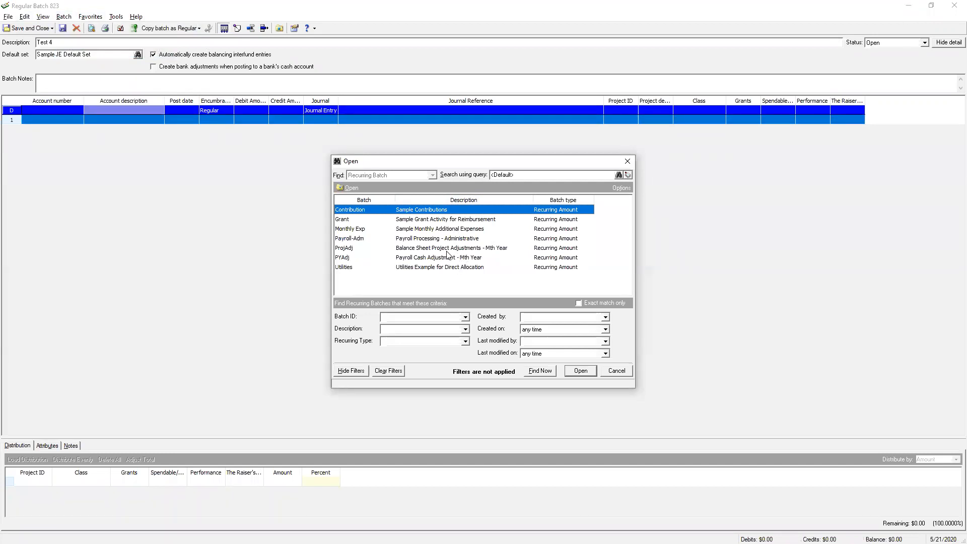
click(445, 268)
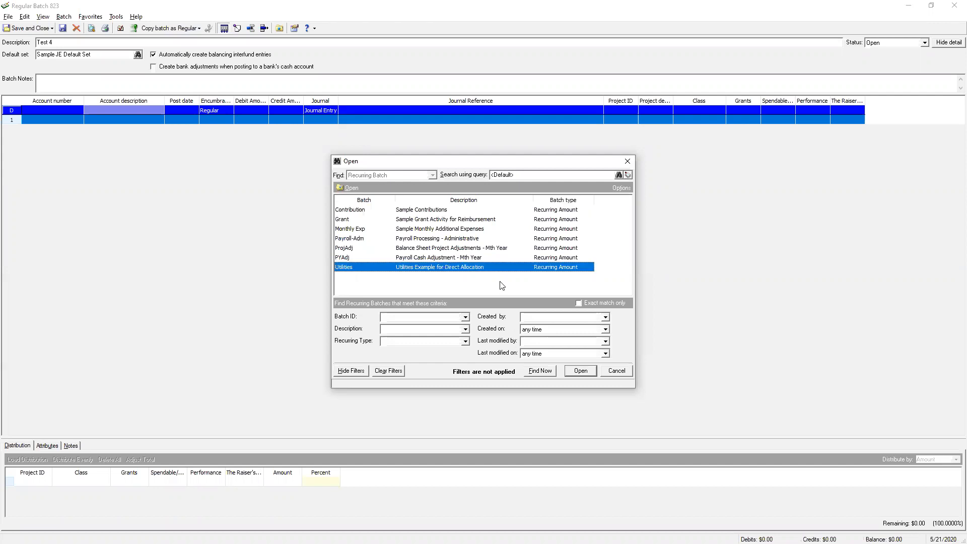
click(581, 372)
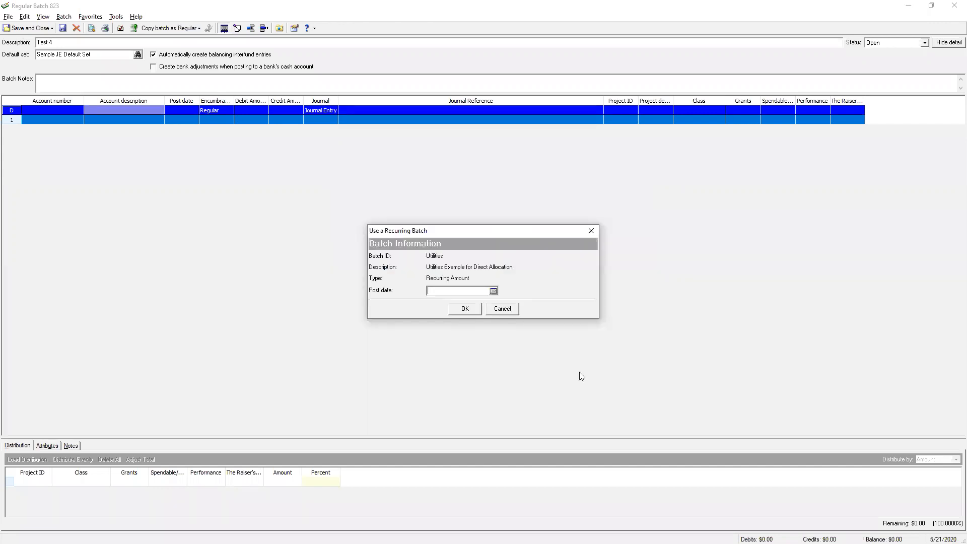
drag(496, 232, 475, 204)
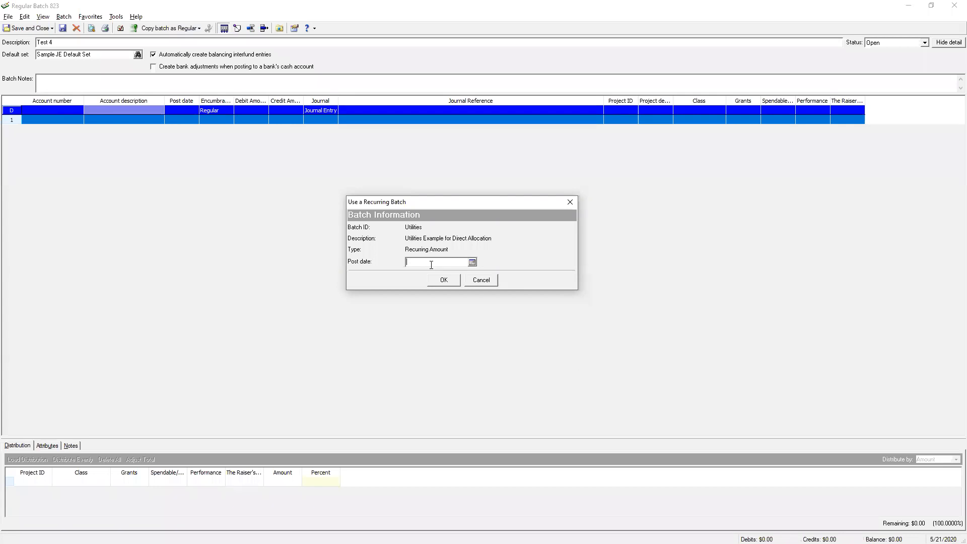
text(5/15)
key(Tab)
click(435, 281)
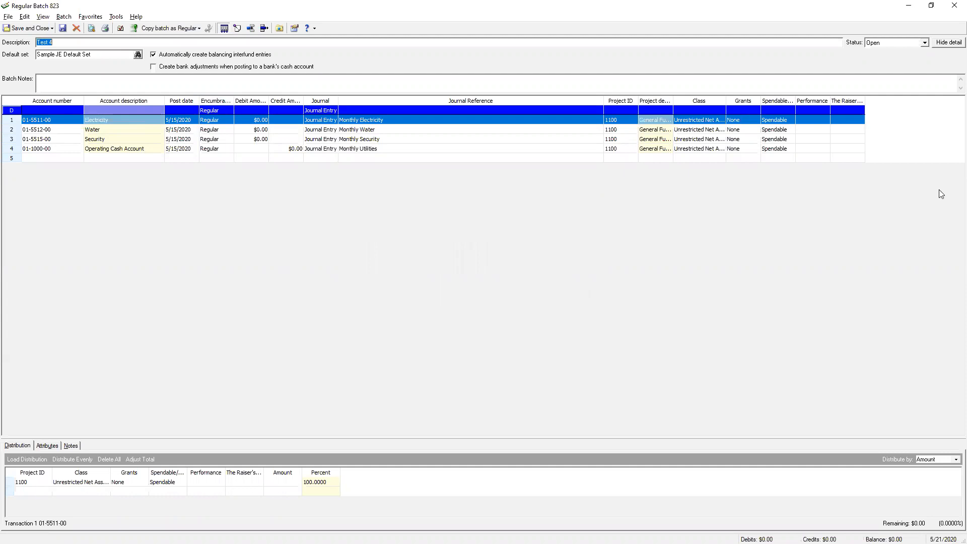
click(954, 6)
click(508, 312)
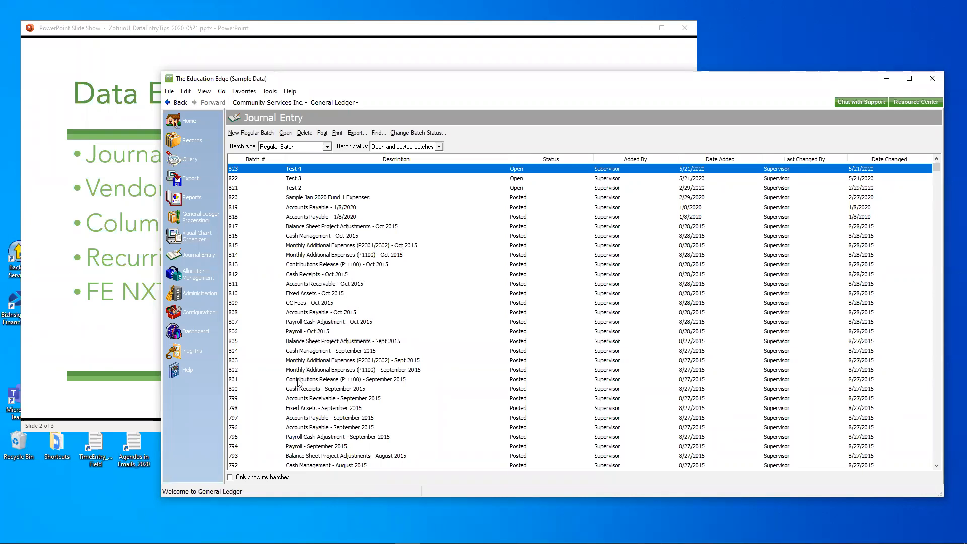
Open the regular batch Test 2 and copy it as a recurring amount batch.
double_click(303, 189)
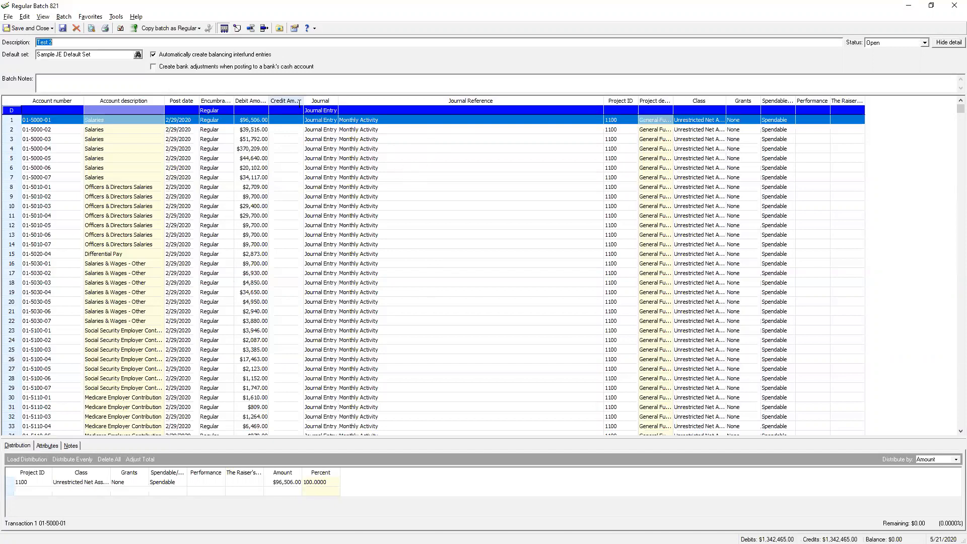
click(200, 29)
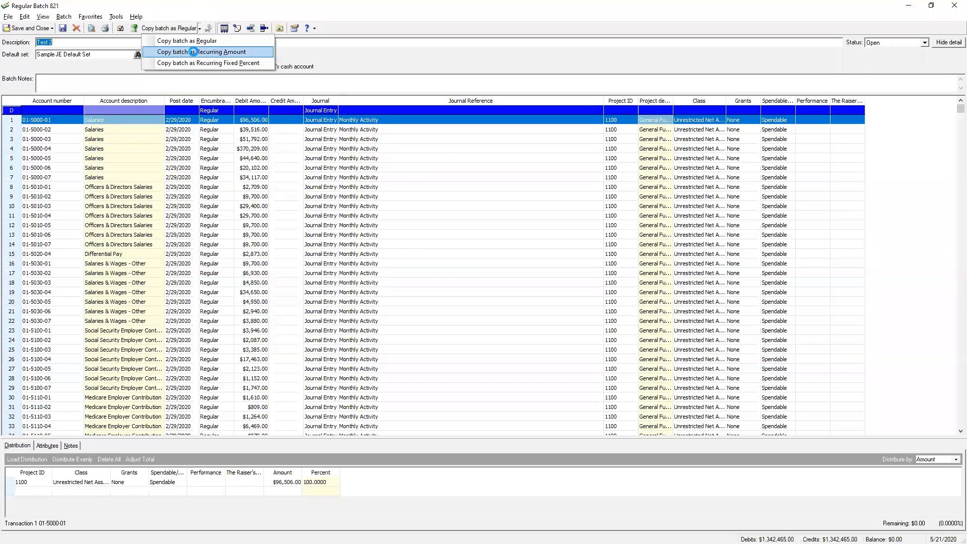
click(194, 52)
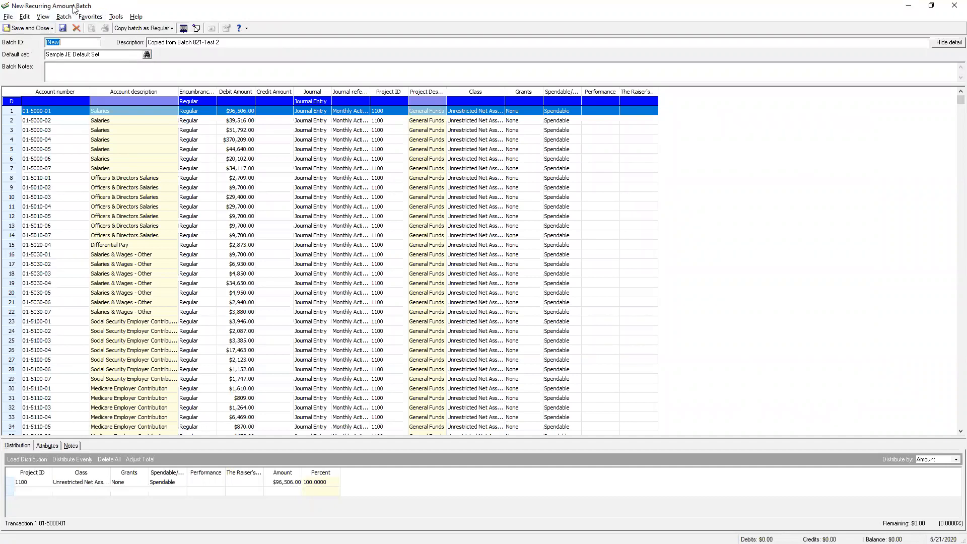
Give the copied batch the description Pay Period JE and the batch ID Payroll1, and save and close it.
click(231, 42)
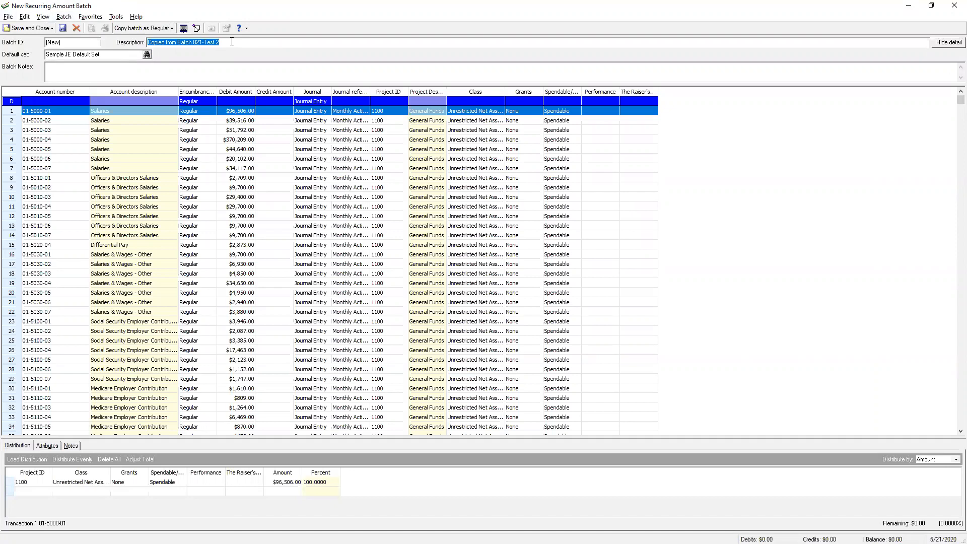
key(BackSpace)
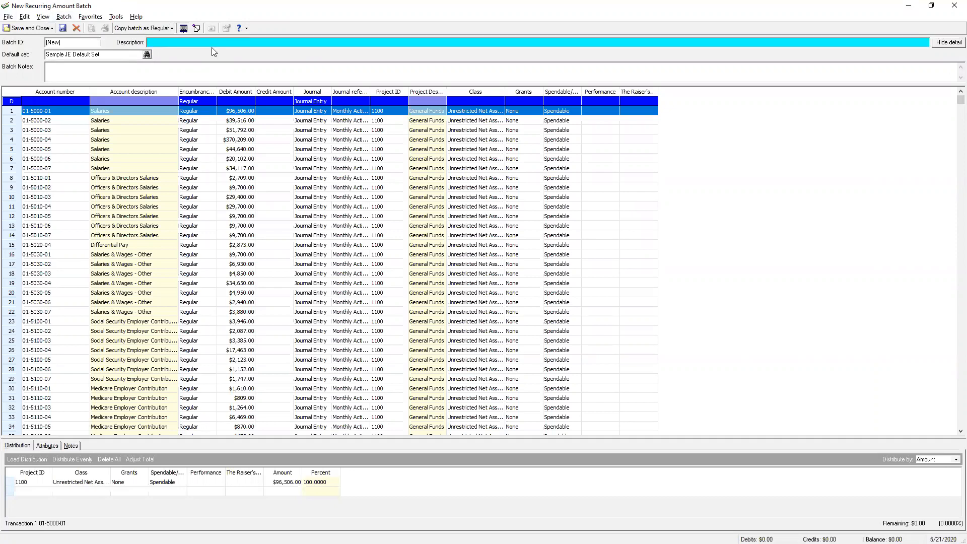
text(Pay Period JE)
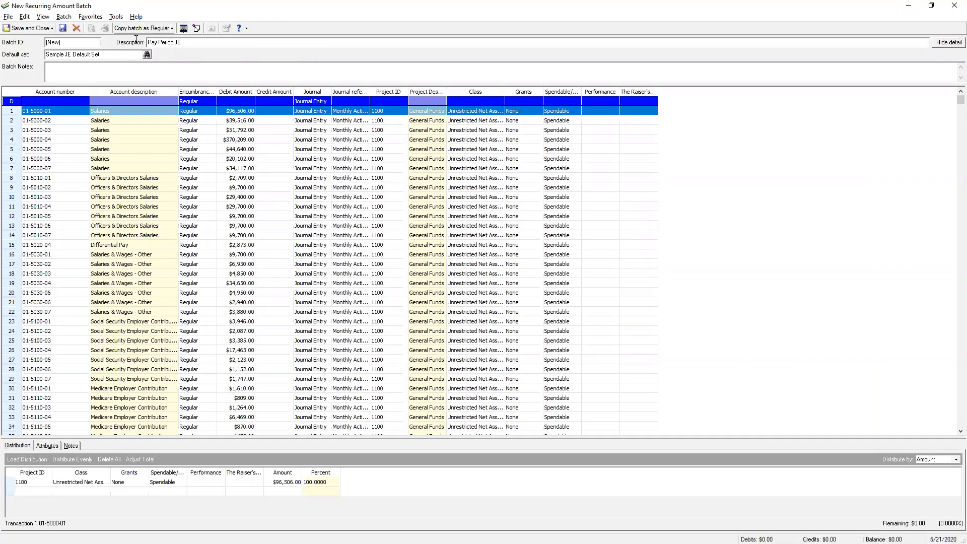
click(80, 44)
text(Payroll1)
click(32, 30)
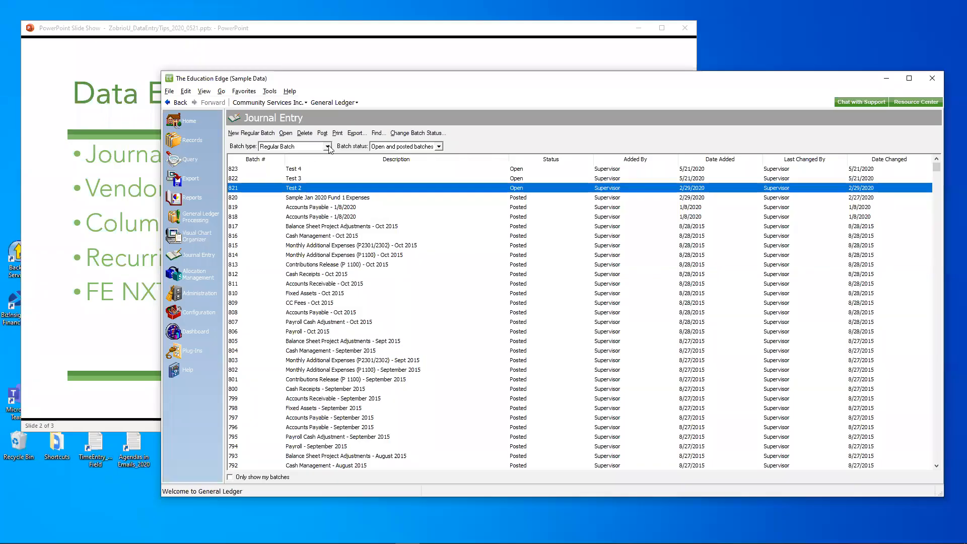
List the recurring amount batches and select the Payroll1 batch.
click(327, 147)
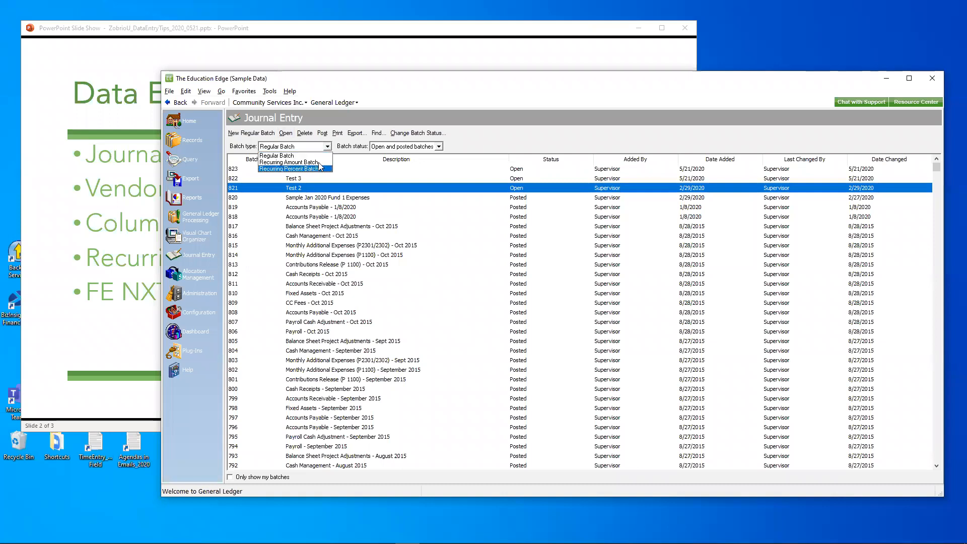
click(318, 162)
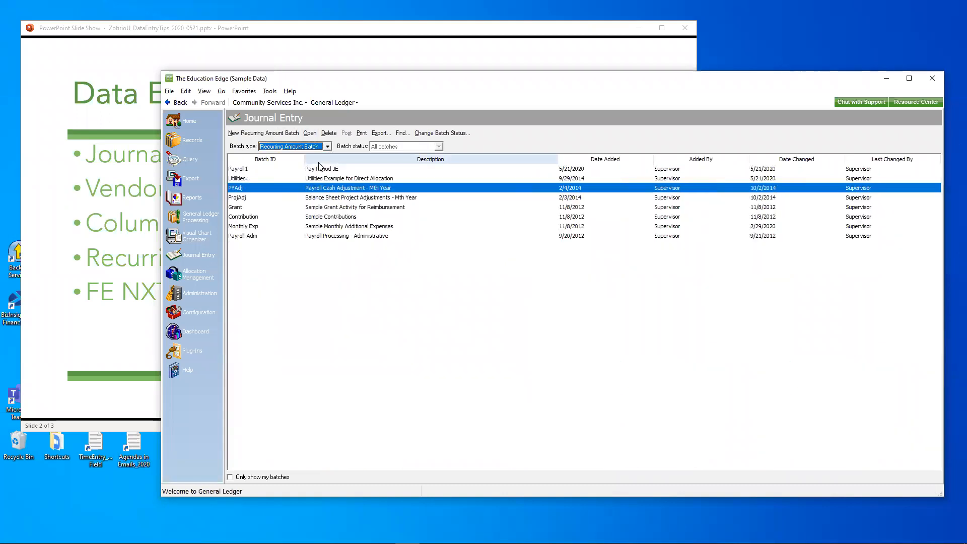
click(318, 170)
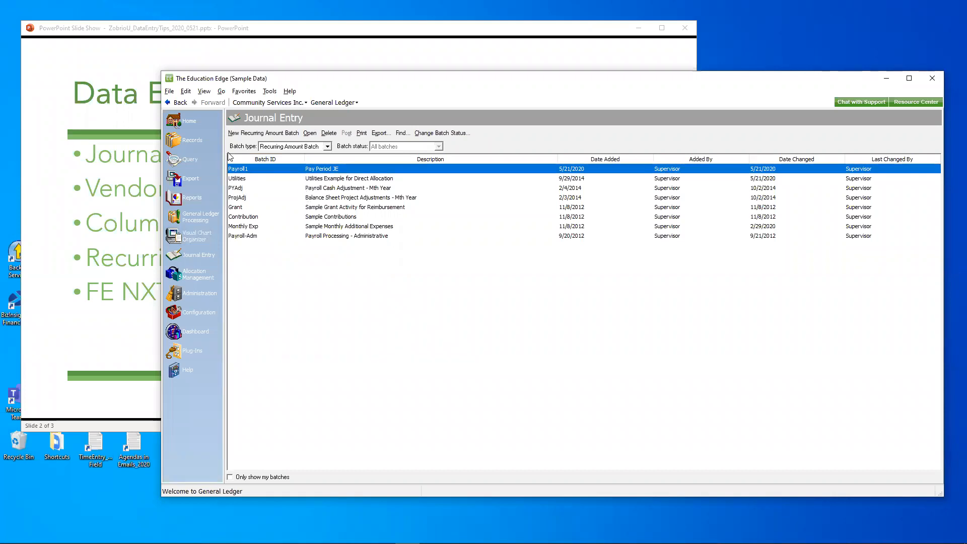
Return to the regular batches and open Test 4.
click(302, 147)
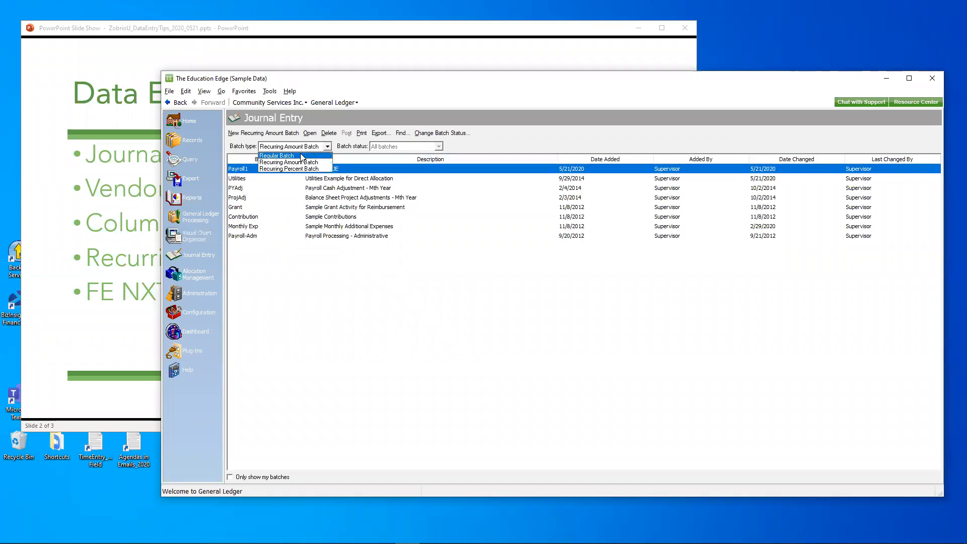
click(302, 160)
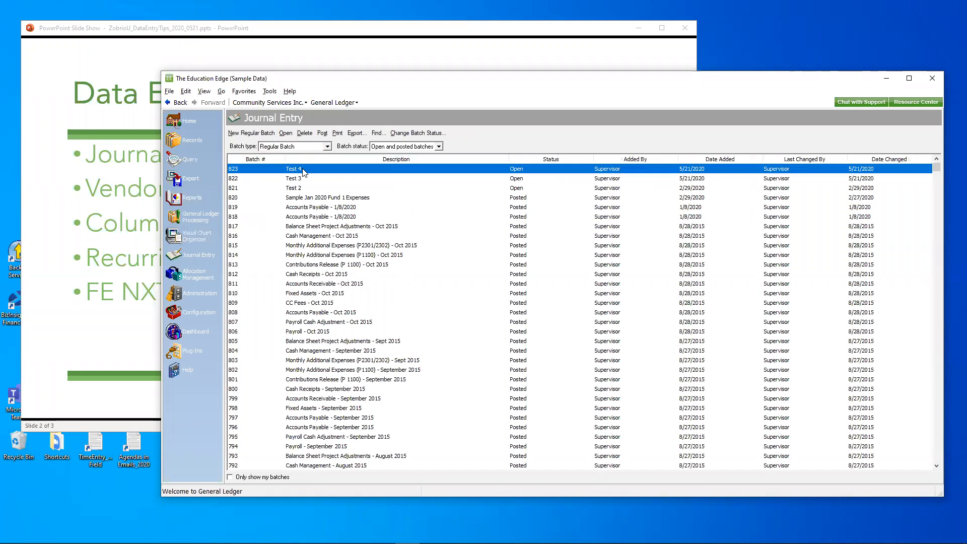
double_click(304, 171)
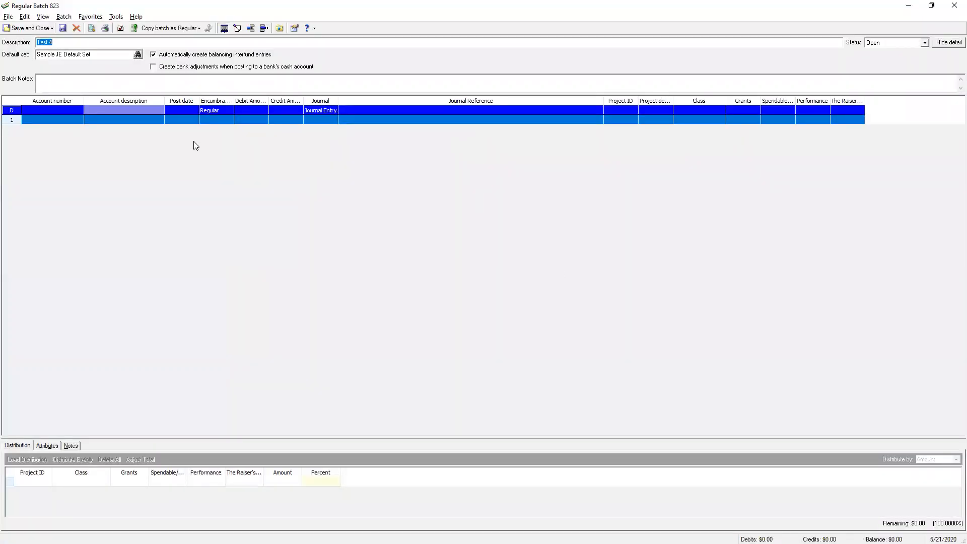
Load the Payroll1 recurring batch into Test 4 with a 5/15/2020 post date, and close the batch without saving.
click(63, 17)
click(91, 51)
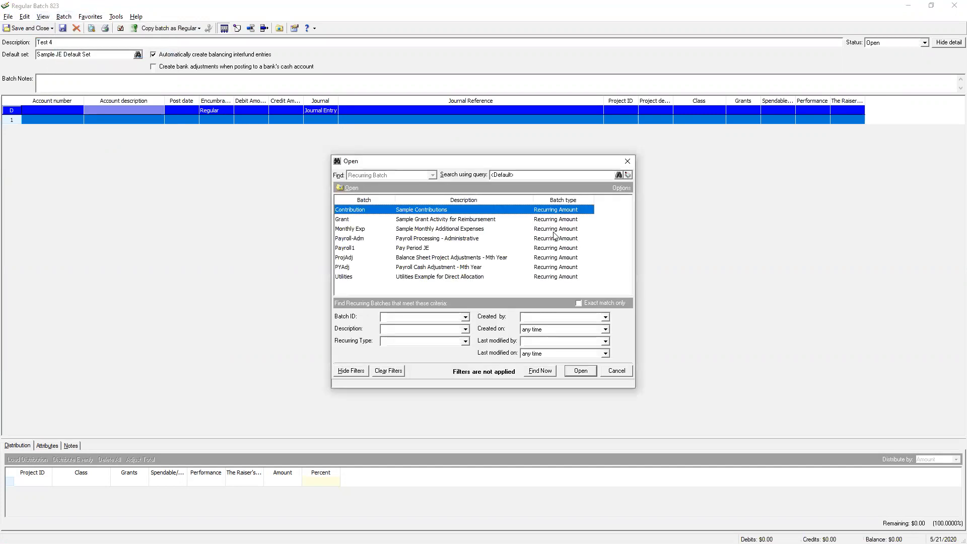
click(416, 249)
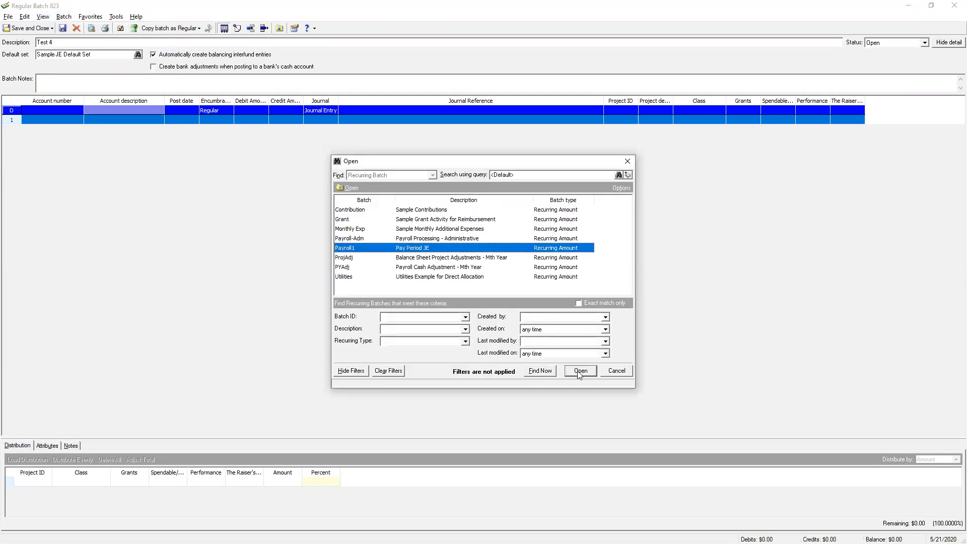
click(581, 372)
text(15)
key(Tab)
click(460, 311)
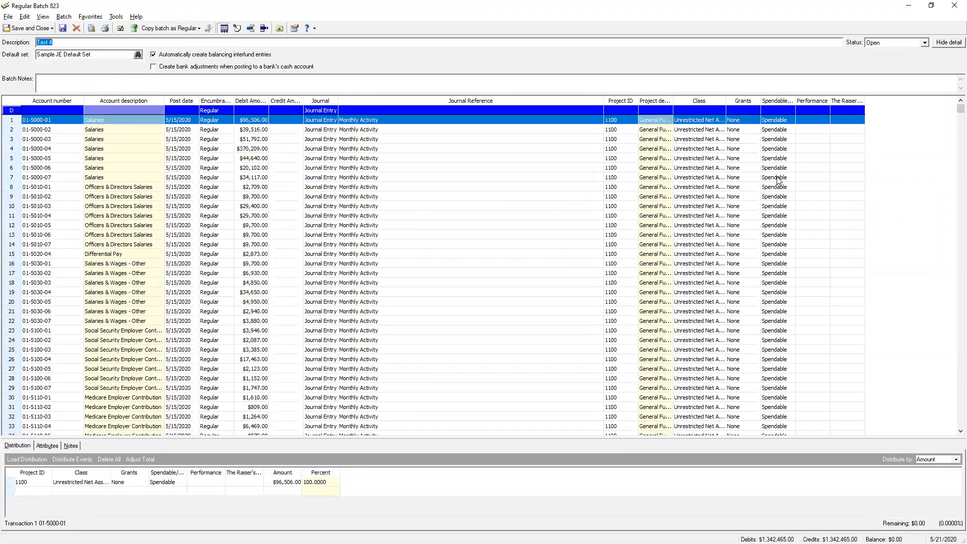
click(955, 6)
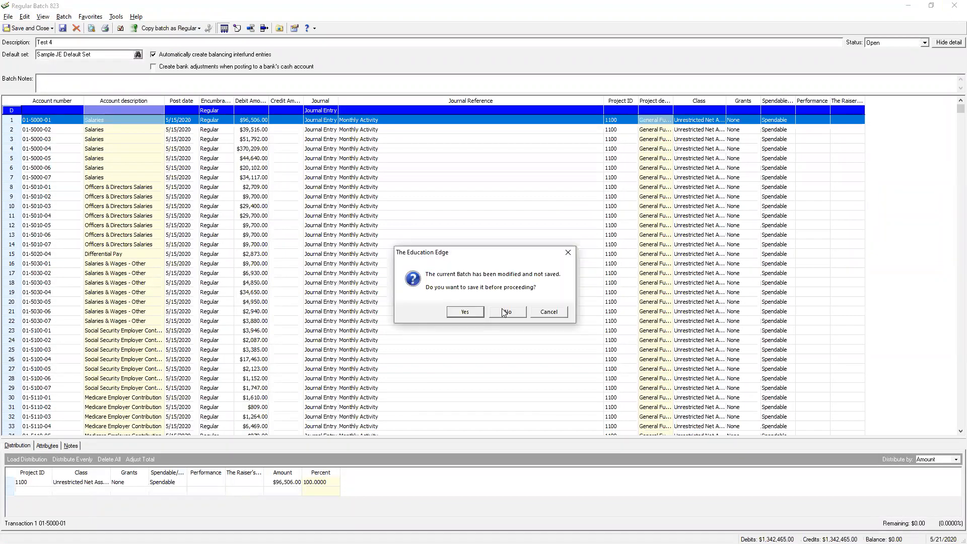
click(502, 308)
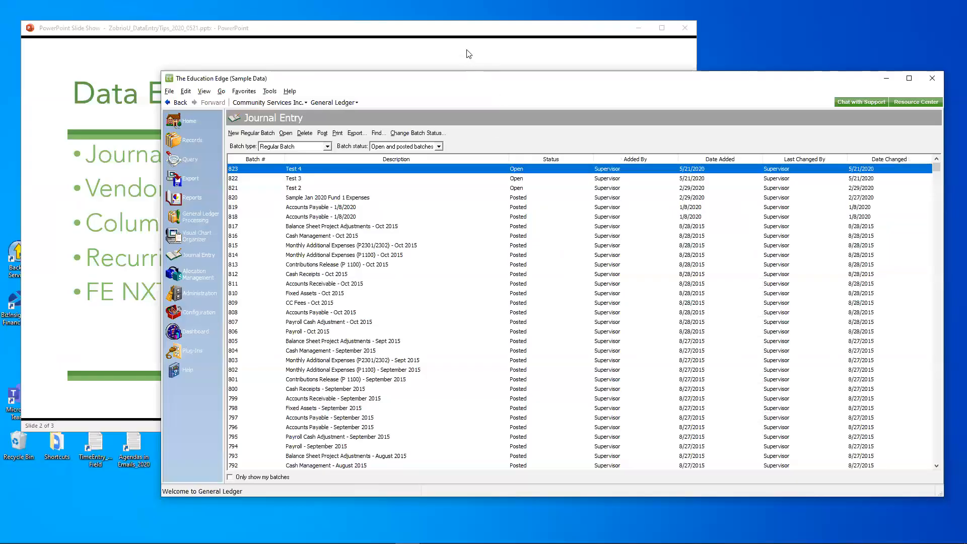
click(436, 38)
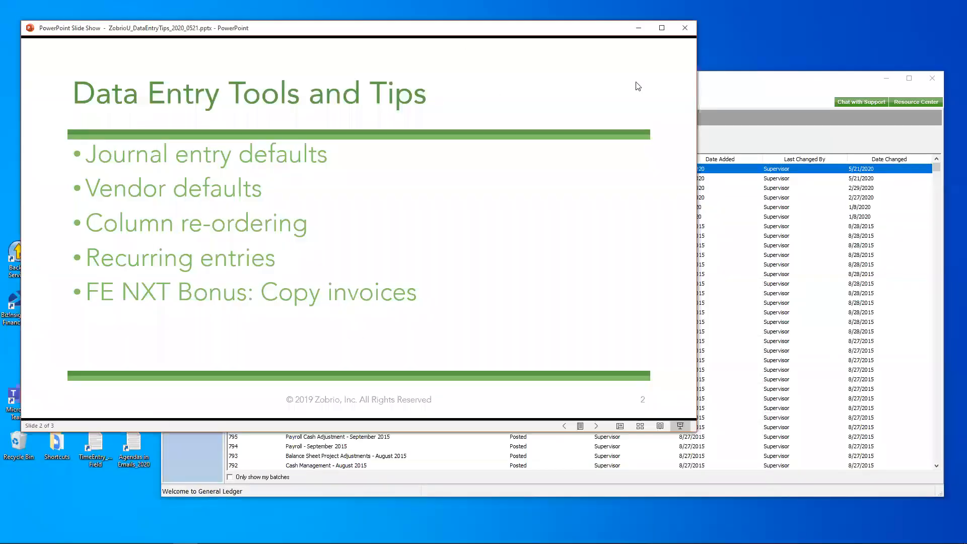
click(745, 89)
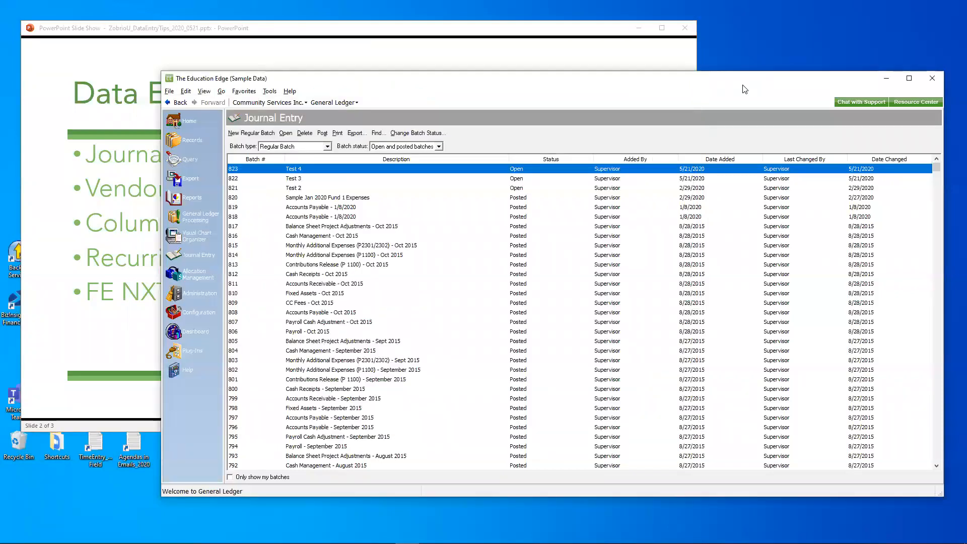
click(400, 31)
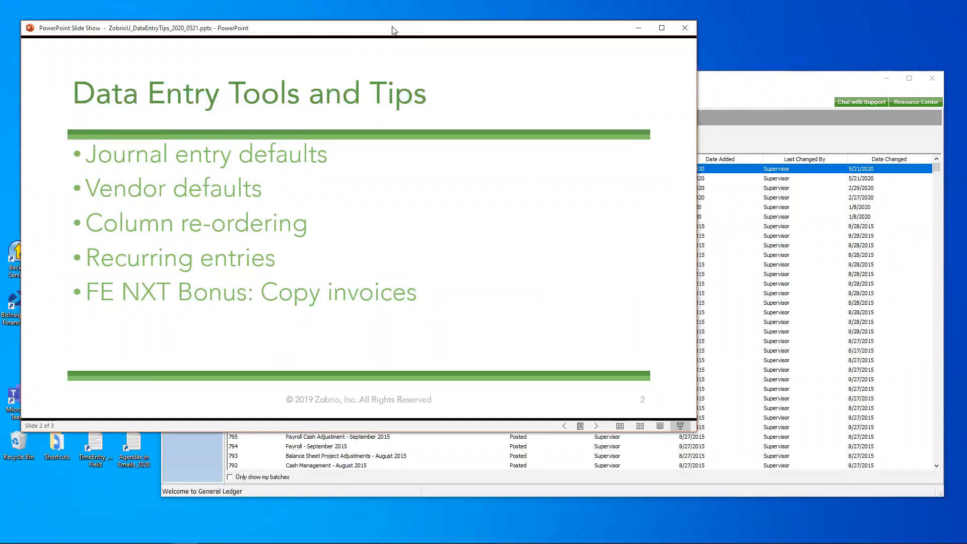
click(722, 95)
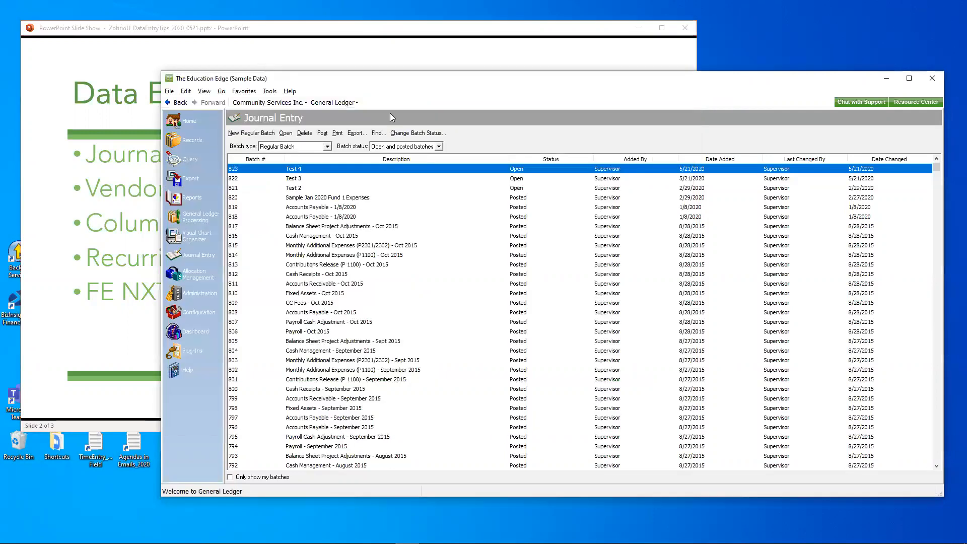
Switch to Accounts Payable, and bring up the A+ Office Supplies vendor record in Financial Edge NXT.
click(354, 104)
click(356, 126)
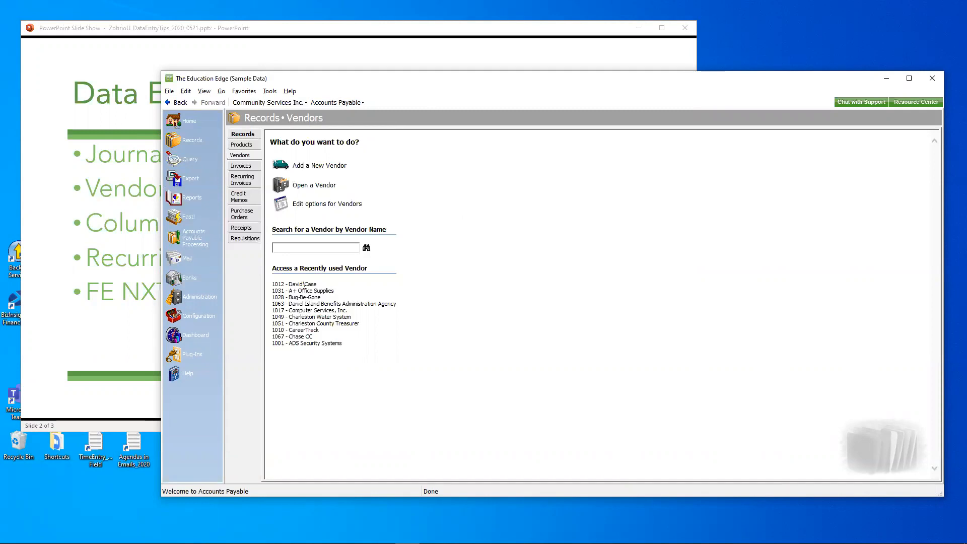
mouse_move(249, 542)
click(62, 534)
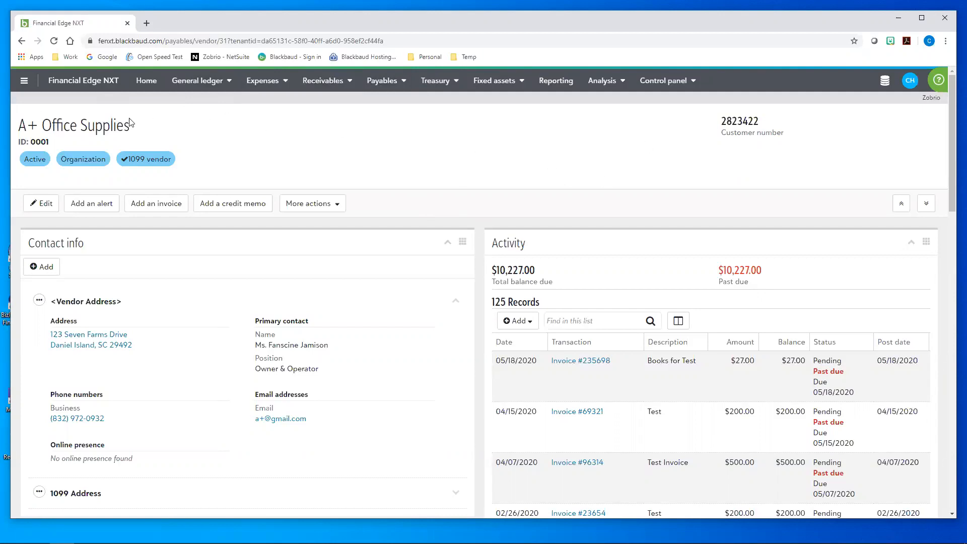
Start a new invoice for A+ Office Supplies, copy the 05/18/2020 Books for Test invoice into it, and minimize the browser window.
click(161, 207)
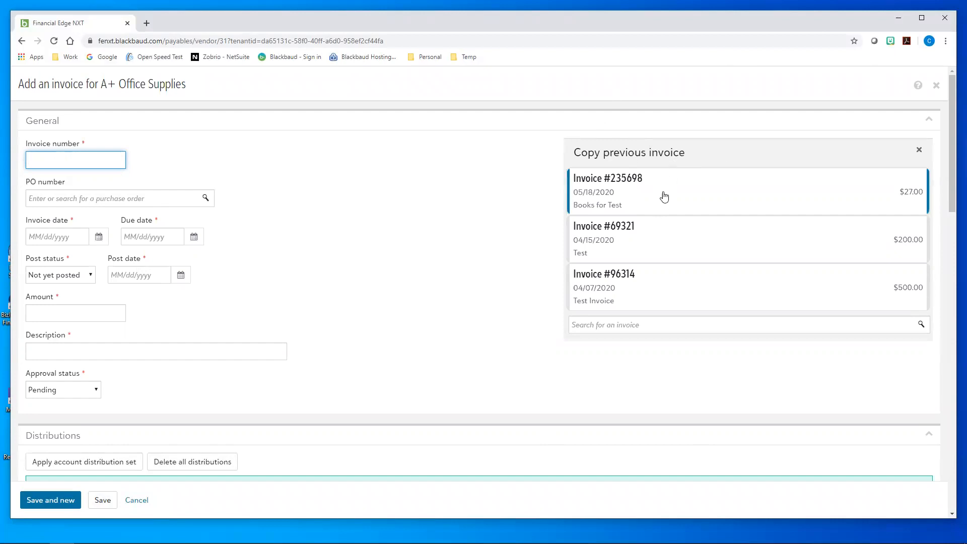
click(652, 325)
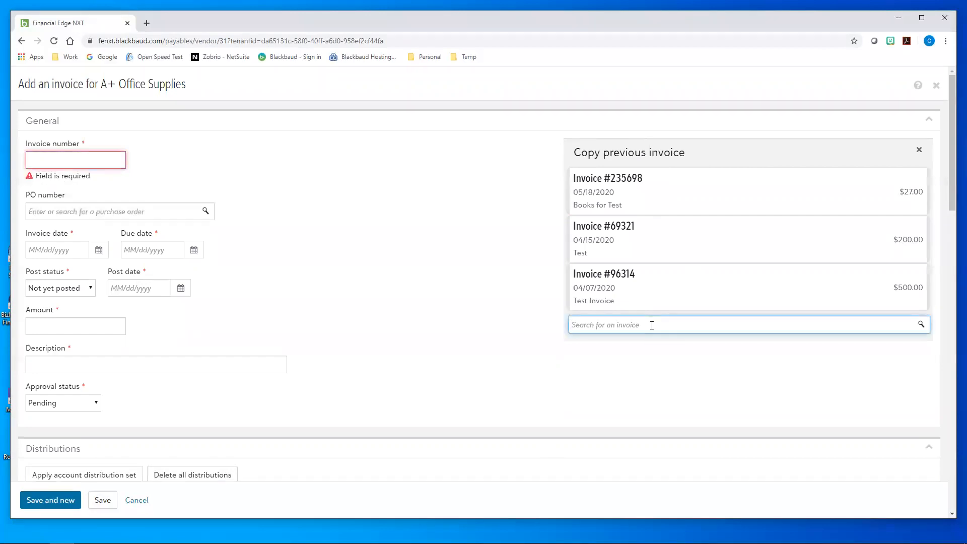
drag(643, 289, 610, 193)
click(608, 196)
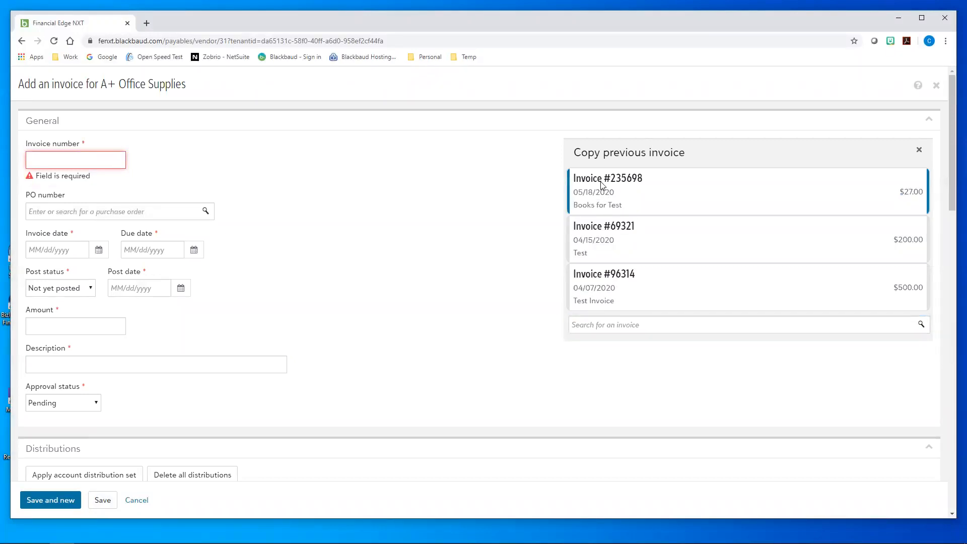
click(599, 203)
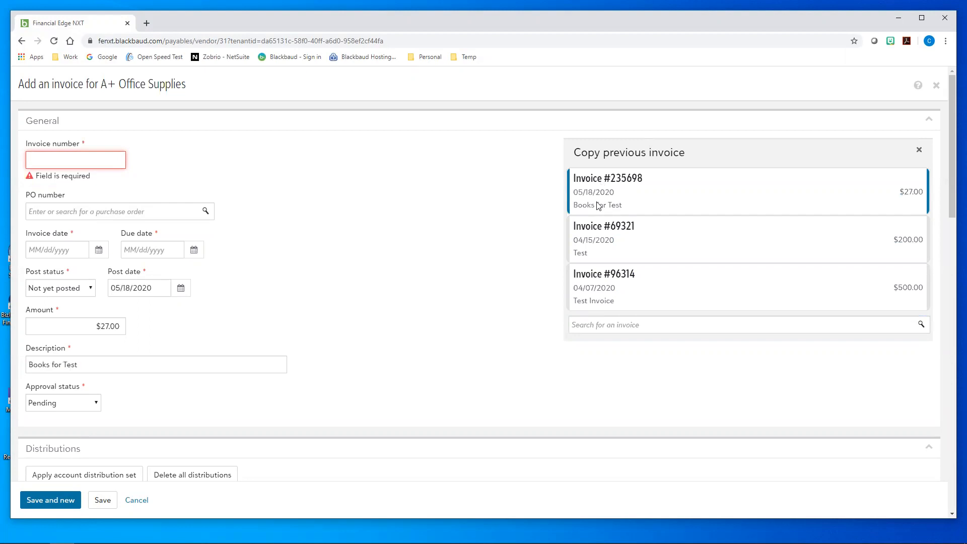
double_click(589, 193)
click(785, 189)
click(898, 18)
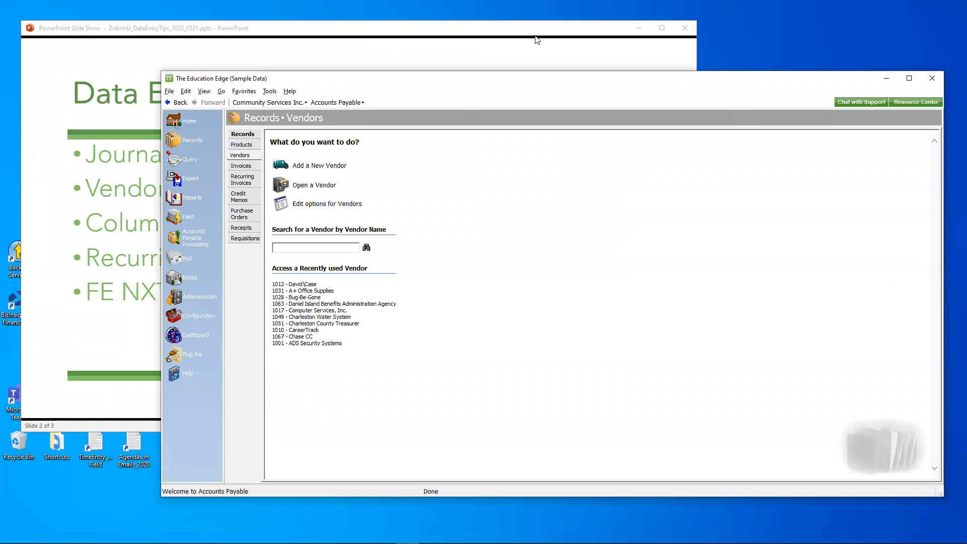
Switch to the PowerPoint slide show and advance to its last slide.
click(537, 39)
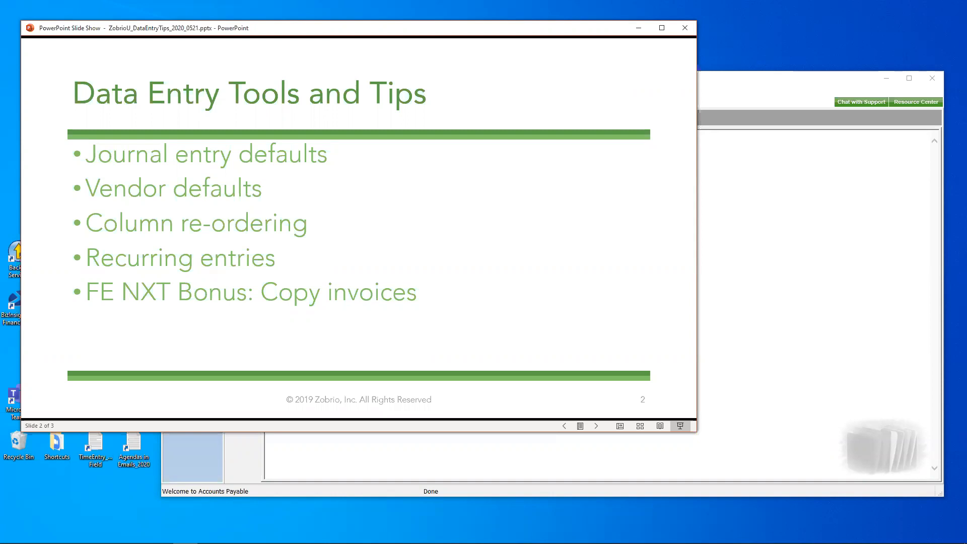
click(388, 269)
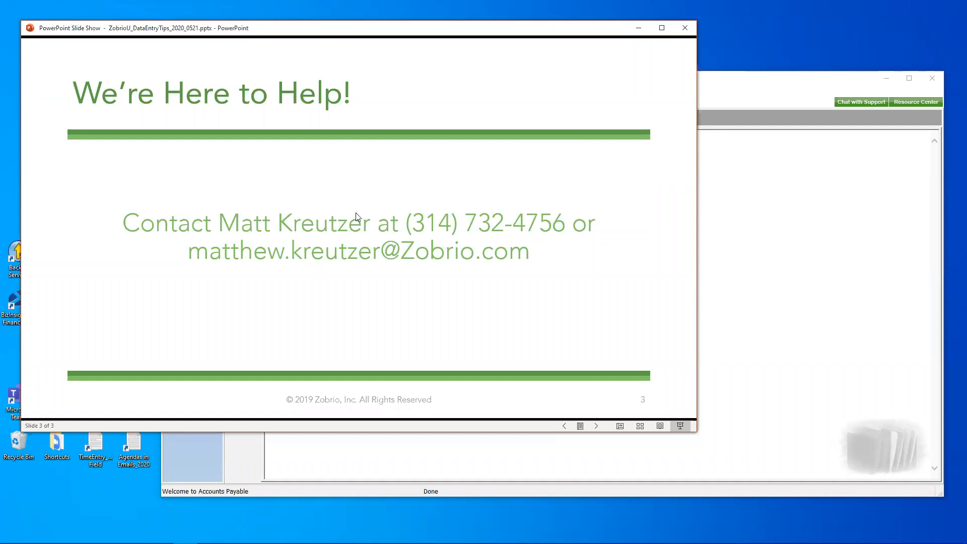
mouse_move(706, 543)
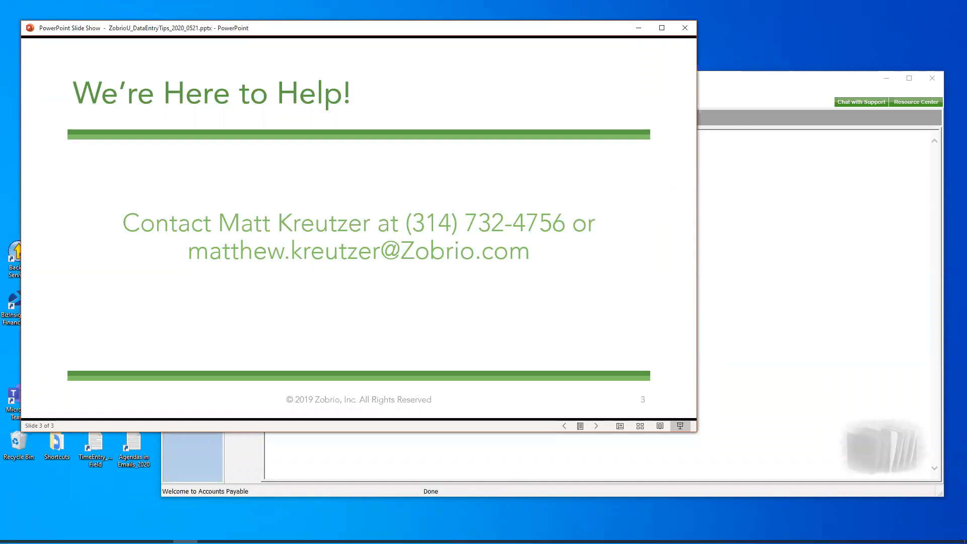